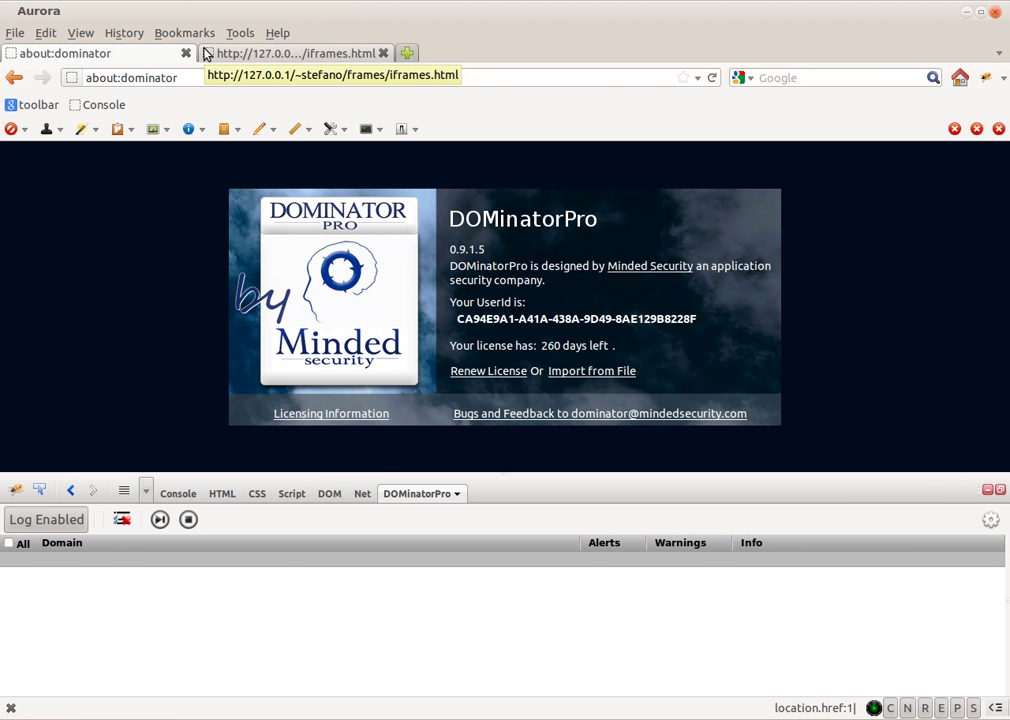
Step: Paste location.href.indexOf("&abc=") into the left text box of the iframes.html test page
{"action": "left_click", "coordinate": [205, 54]}
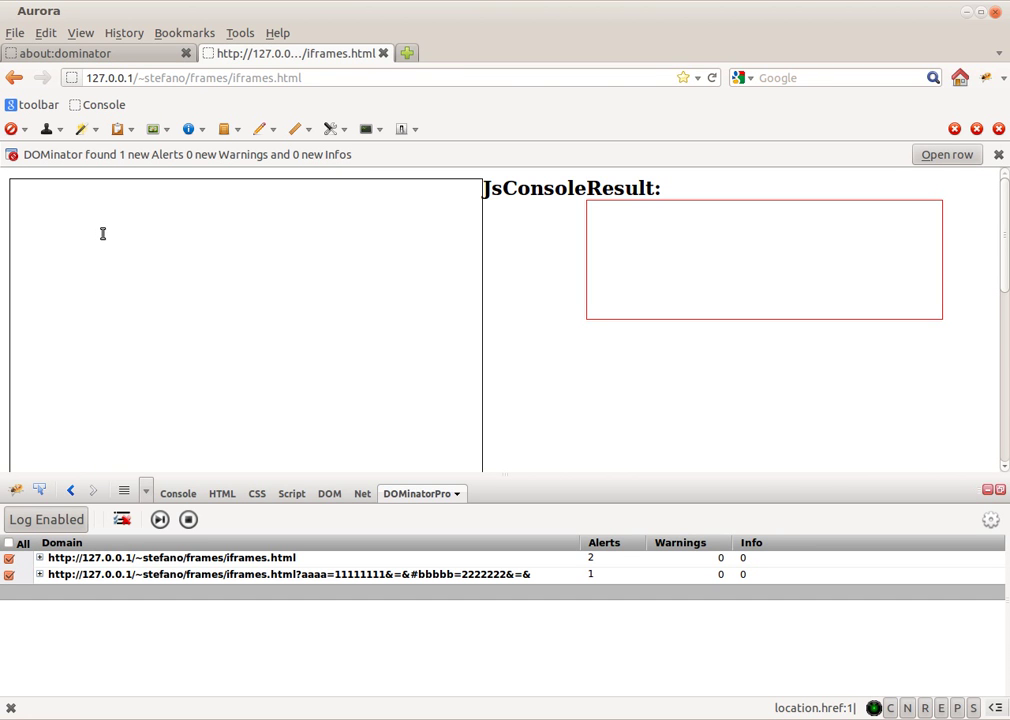
{"action": "left_click", "coordinate": [177, 493]}
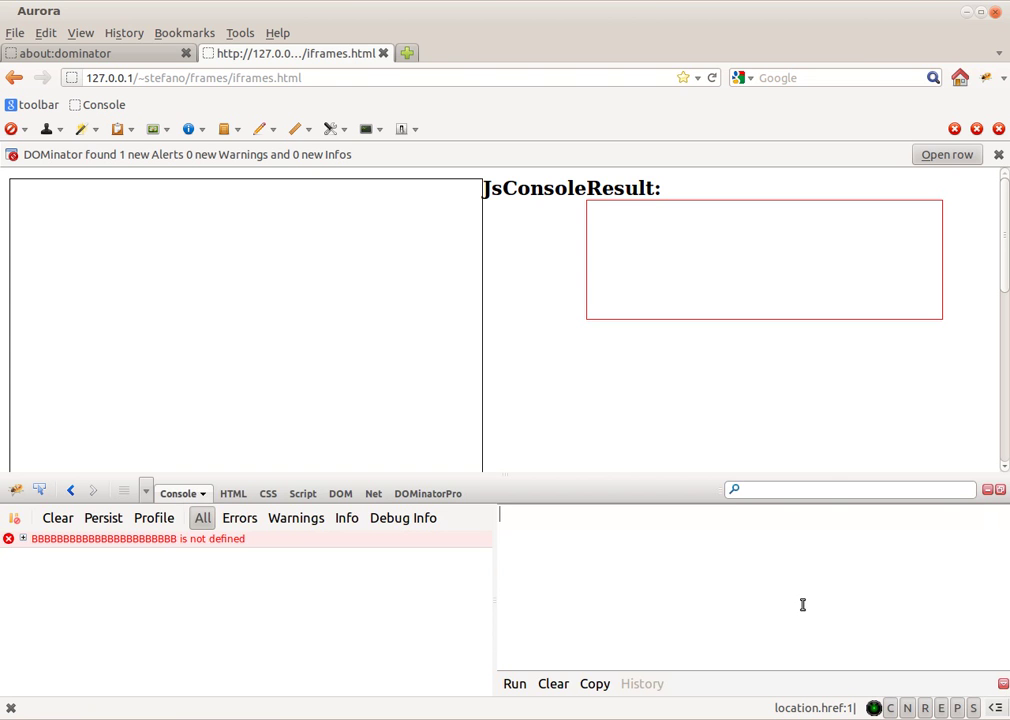
{"action": "type", "text": "location.href.indexOf(\"&abc=\")"}
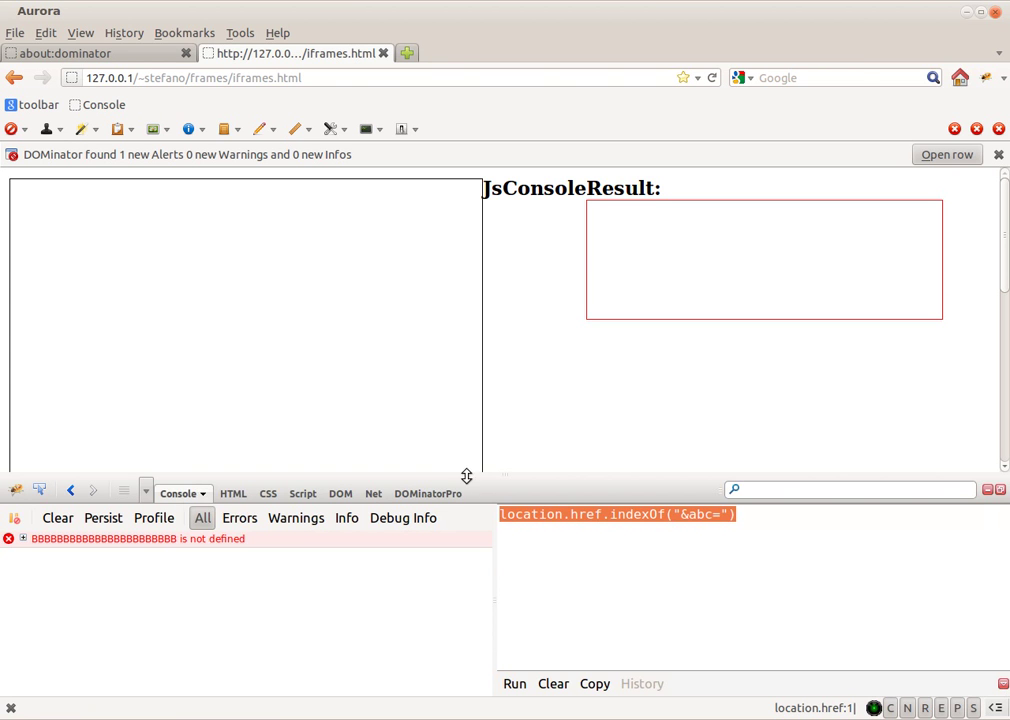
{"action": "left_click", "coordinate": [433, 493]}
{"action": "left_click", "coordinate": [295, 332]}
{"action": "type", "text": "location.href.indexOf(\"&abc=\")"}
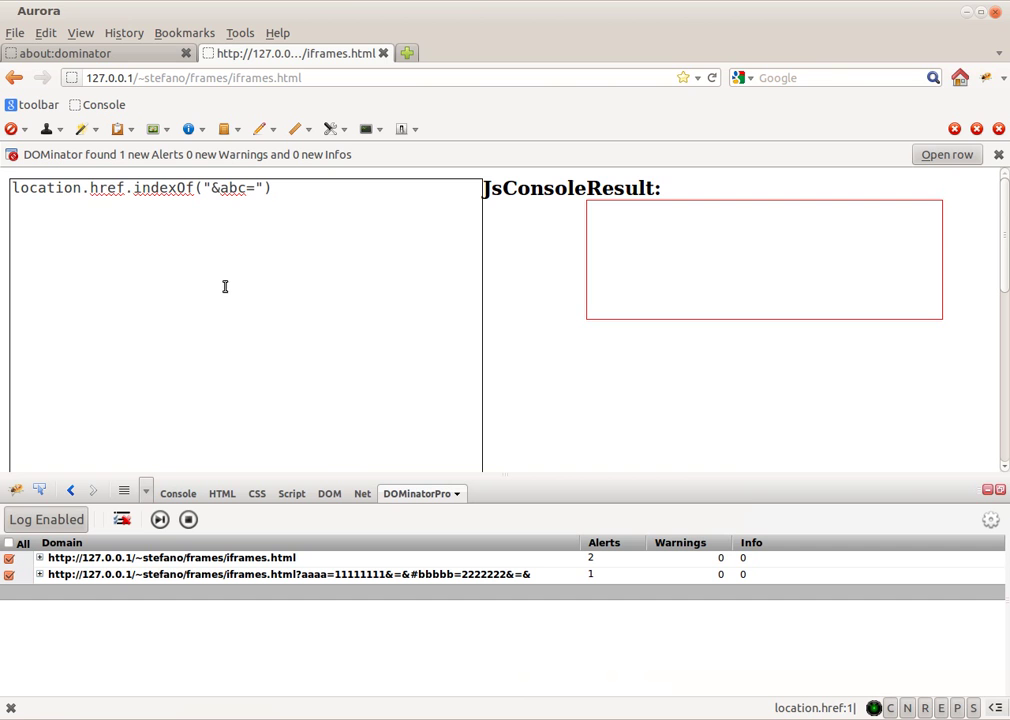
Step: Highlight the location.href, href and &abc= parts of the pasted expression
{"action": "left_click_drag", "start_coordinate": [125, 188], "coordinate": [3, 191]}
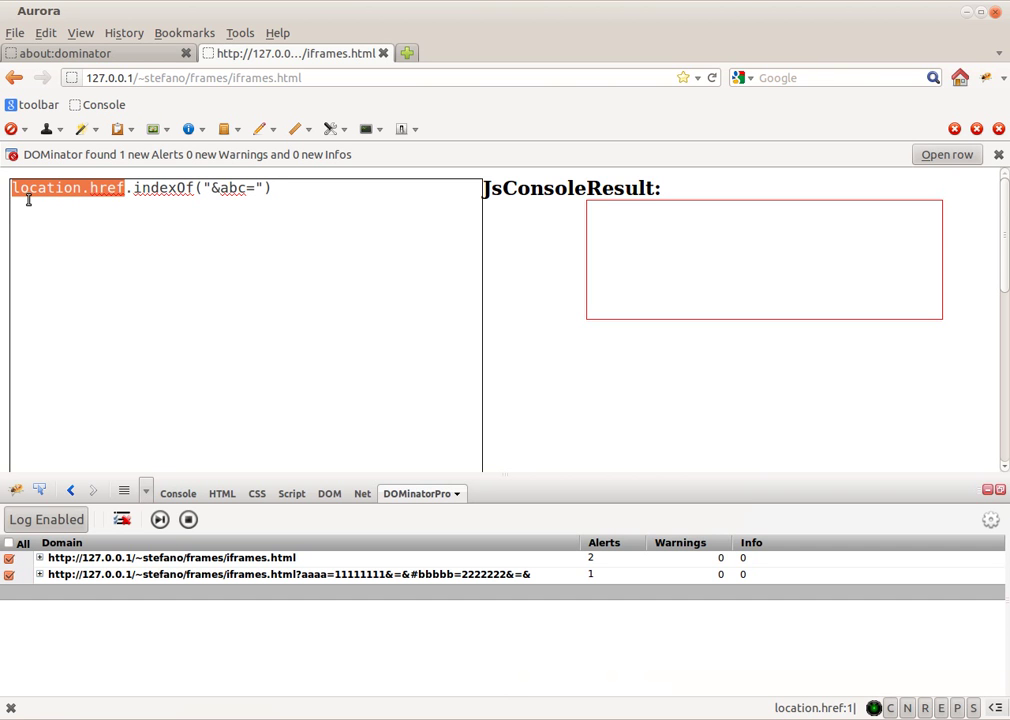
{"action": "left_click", "coordinate": [28, 199]}
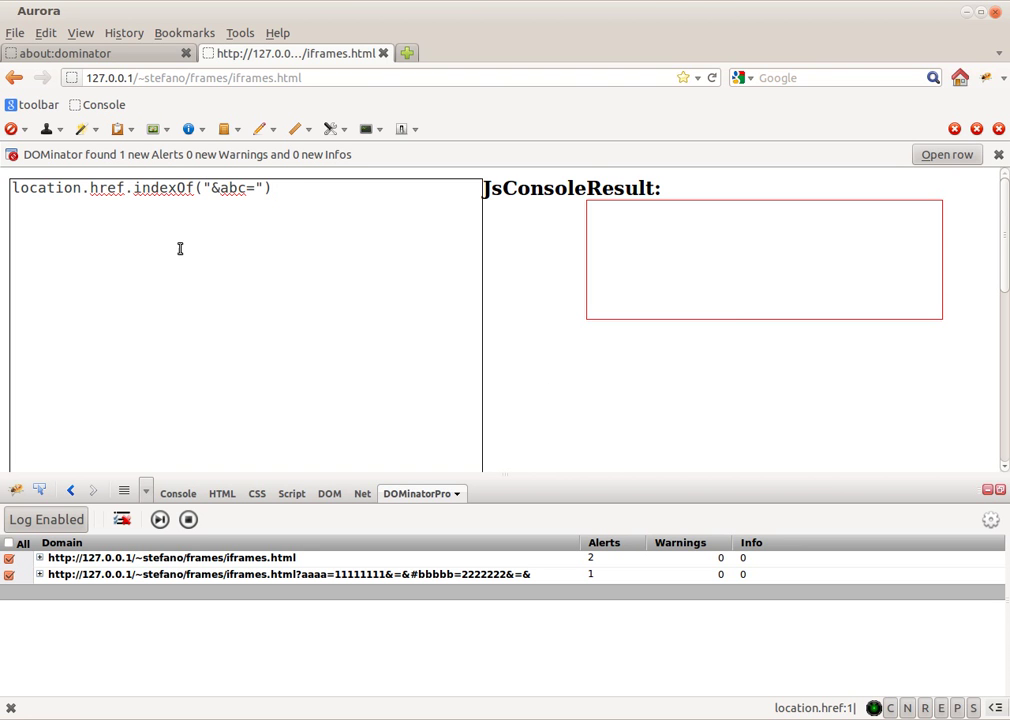
{"action": "left_click_drag", "start_coordinate": [116, 188], "coordinate": [214, 188]}
{"action": "left_click", "coordinate": [29, 188]}
{"action": "left_click", "coordinate": [279, 186]}
{"action": "left_click_drag", "start_coordinate": [203, 188], "coordinate": [264, 190]}
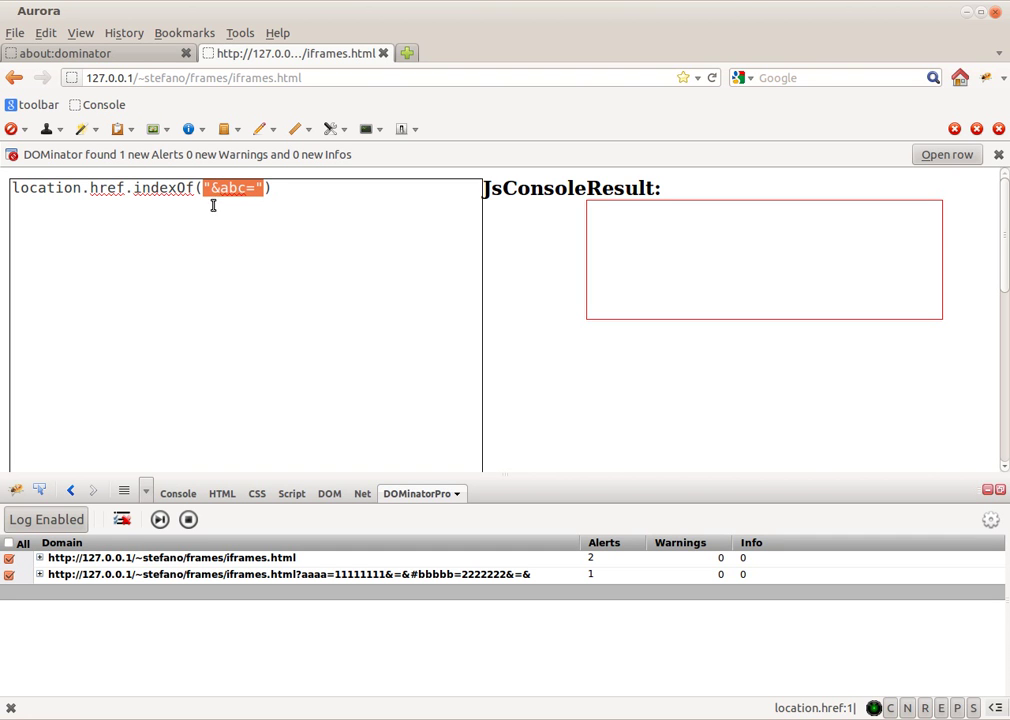
Step: Highlight the -1 result, showing &abc= is absent from the address
{"action": "left_click", "coordinate": [278, 193]}
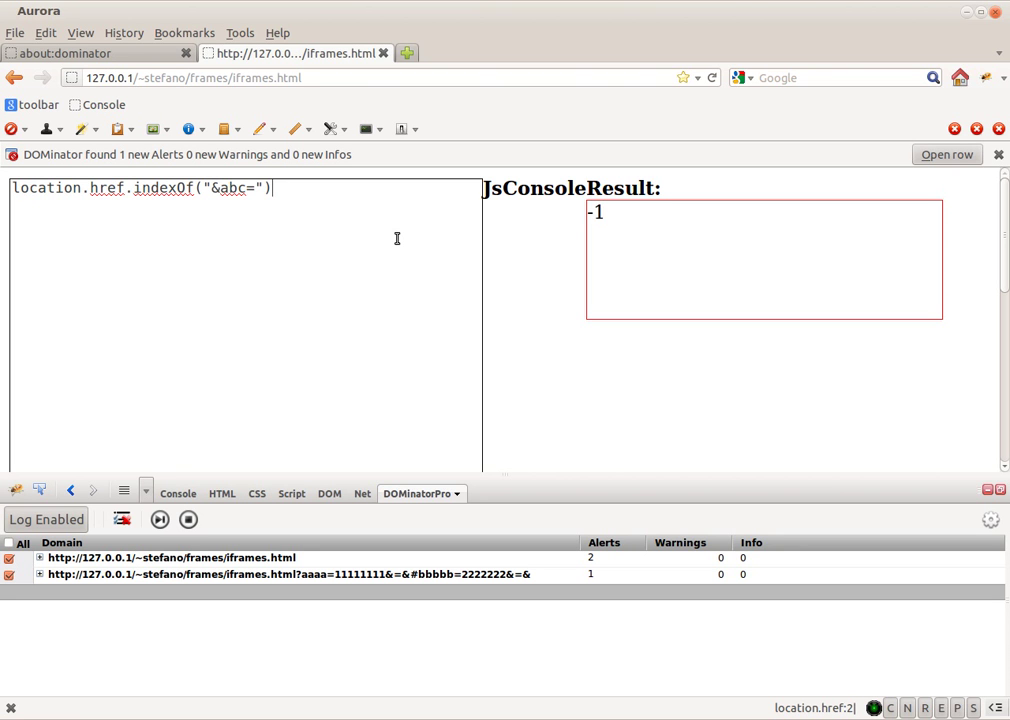
{"action": "double_click", "coordinate": [598, 213]}
{"action": "left_click", "coordinate": [611, 215]}
Step: Place the caret inside the page address in the URL bar
{"action": "left_click", "coordinate": [302, 77]}
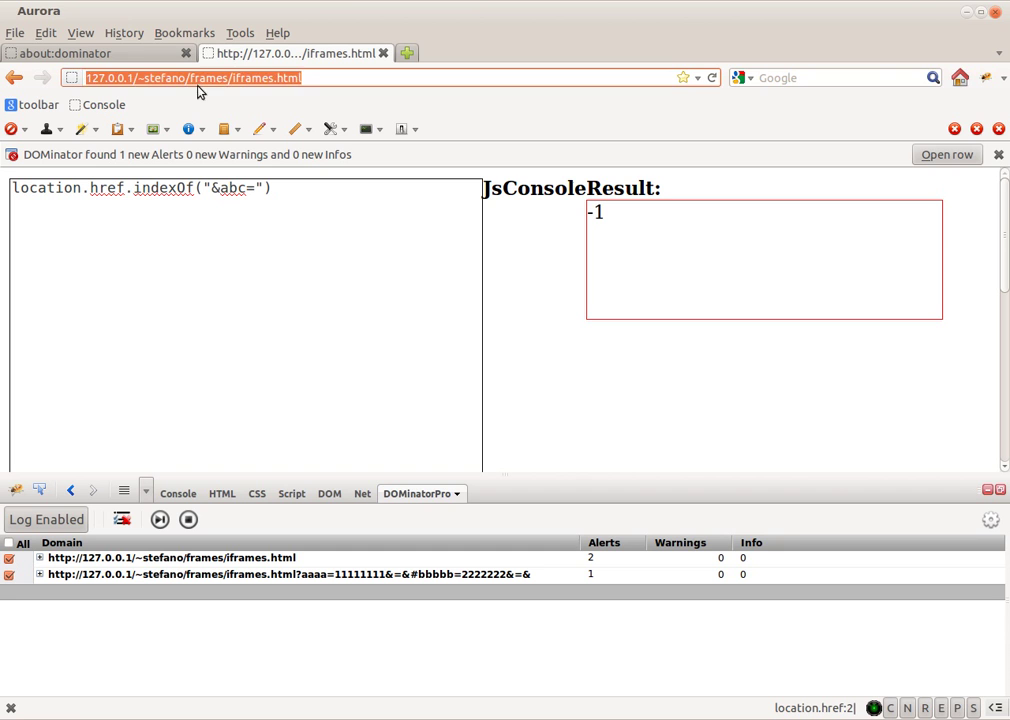
{"action": "left_click", "coordinate": [264, 78]}
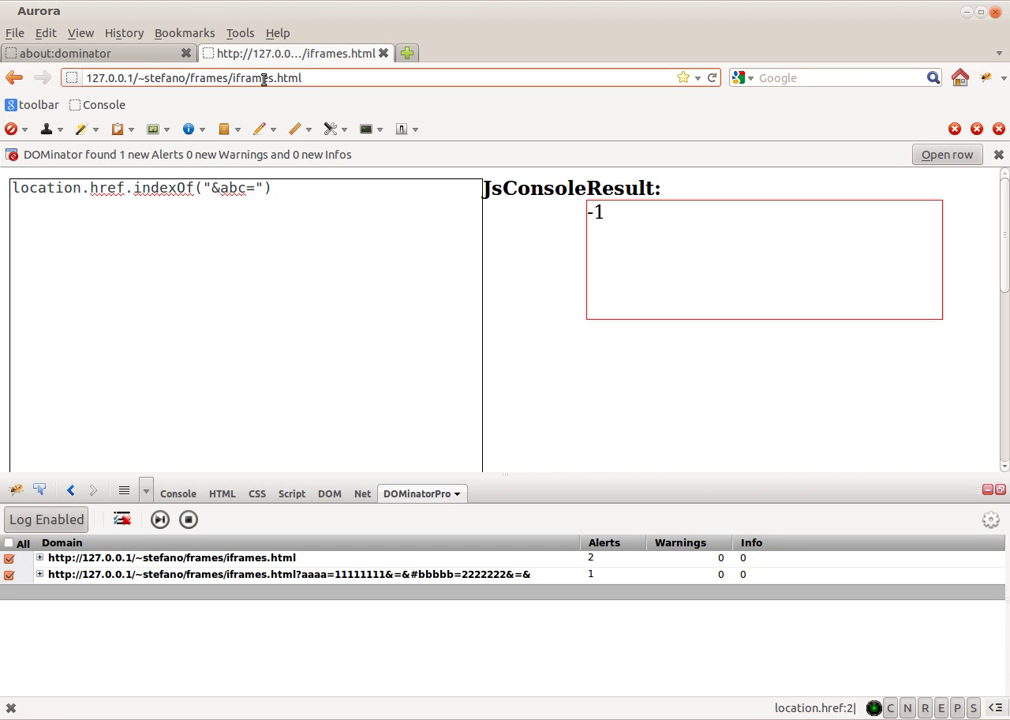
{"action": "key", "text": "Left"}
{"action": "key", "text": "Left"}
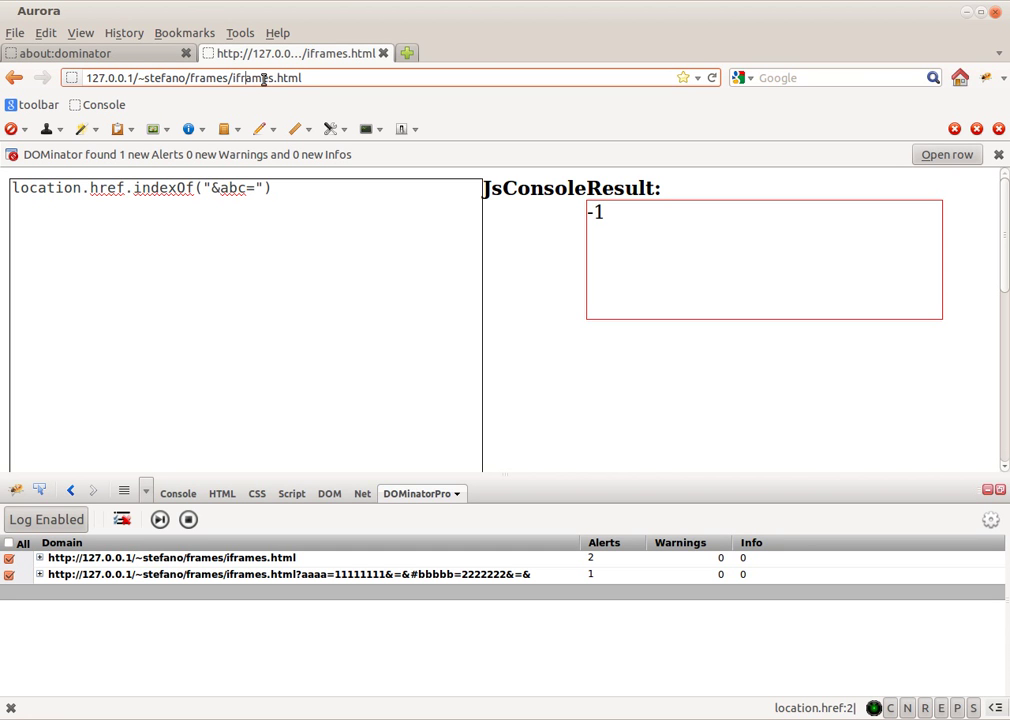
Step: Fuzz the test page's URL with DOMinatorPro and highlight the added &abc=kkkk parameter
{"action": "left_click", "coordinate": [157, 521]}
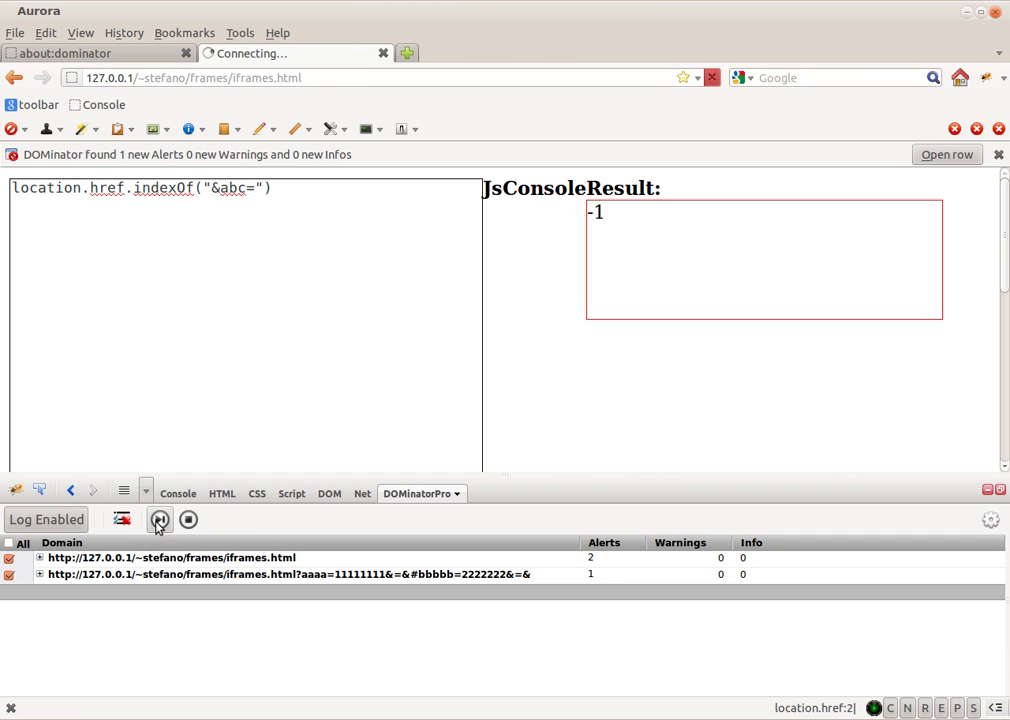
{"action": "left_click_drag", "start_coordinate": [537, 77], "coordinate": [597, 77]}
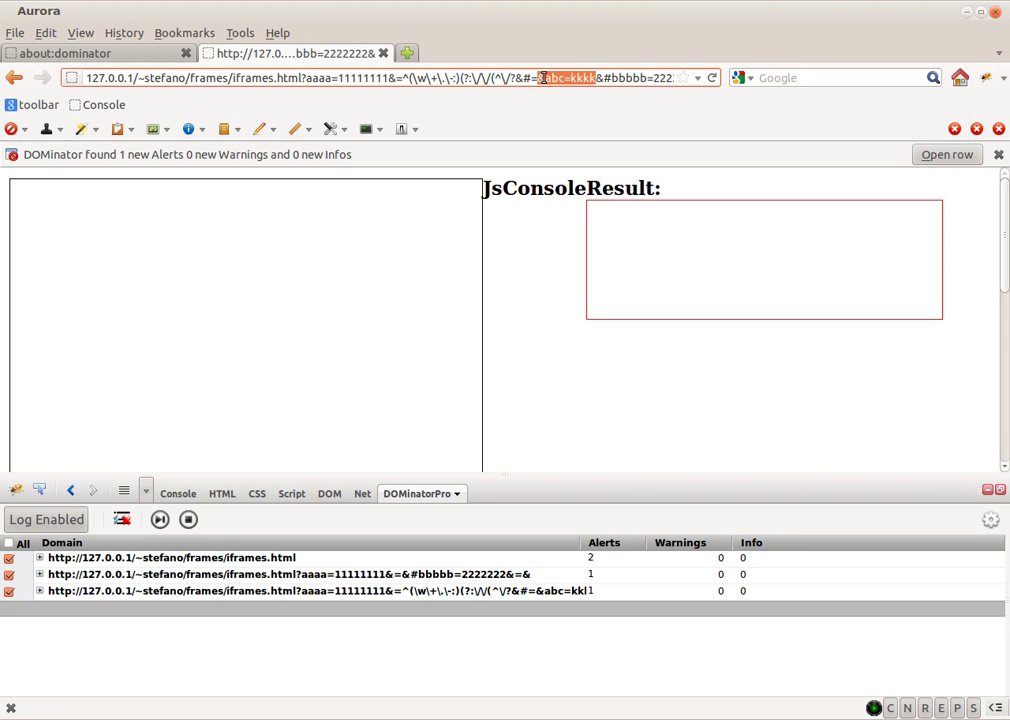
{"action": "left_click_drag", "start_coordinate": [537, 78], "coordinate": [598, 78]}
{"action": "left_click", "coordinate": [598, 78]}
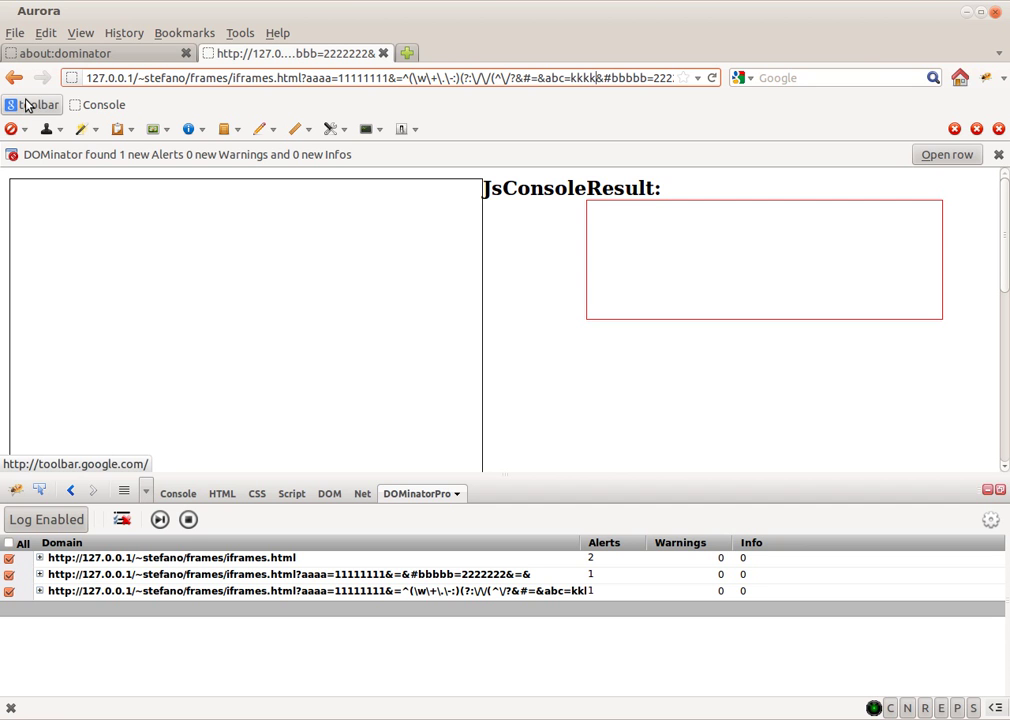
Step: Load Google Toolbar from the 'toolbar' bookmark, then expand and collapse its DOMinatorPro row
{"action": "mouse_move", "coordinate": [25, 104]}
{"action": "left_mouse_down"}
{"action": "mouse_move", "coordinate": [72, 188]}
{"action": "mouse_move", "coordinate": [50, 106]}
{"action": "mouse_move", "coordinate": [18, 106]}
{"action": "mouse_move", "coordinate": [29, 106]}
{"action": "left_mouse_up"}
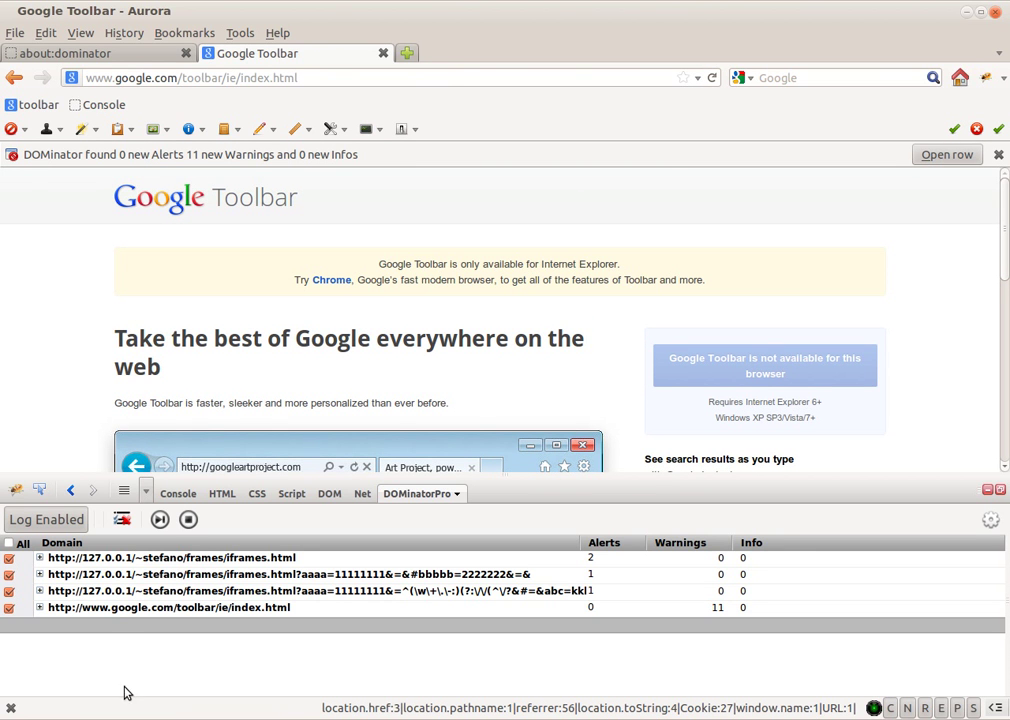
{"action": "left_click", "coordinate": [97, 607]}
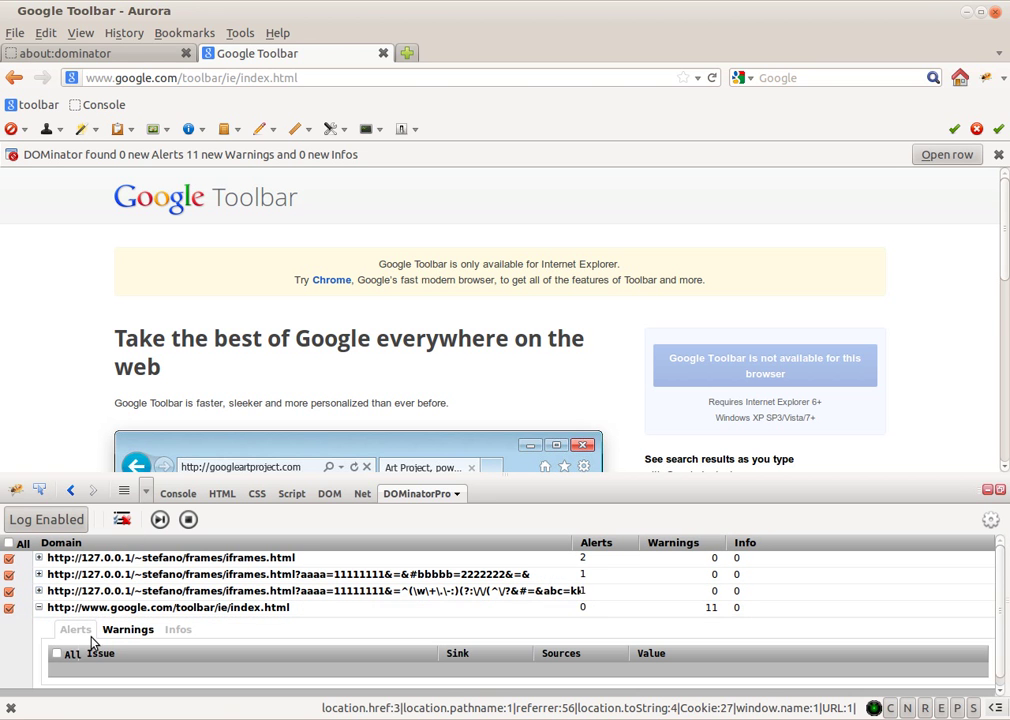
{"action": "left_click", "coordinate": [104, 607]}
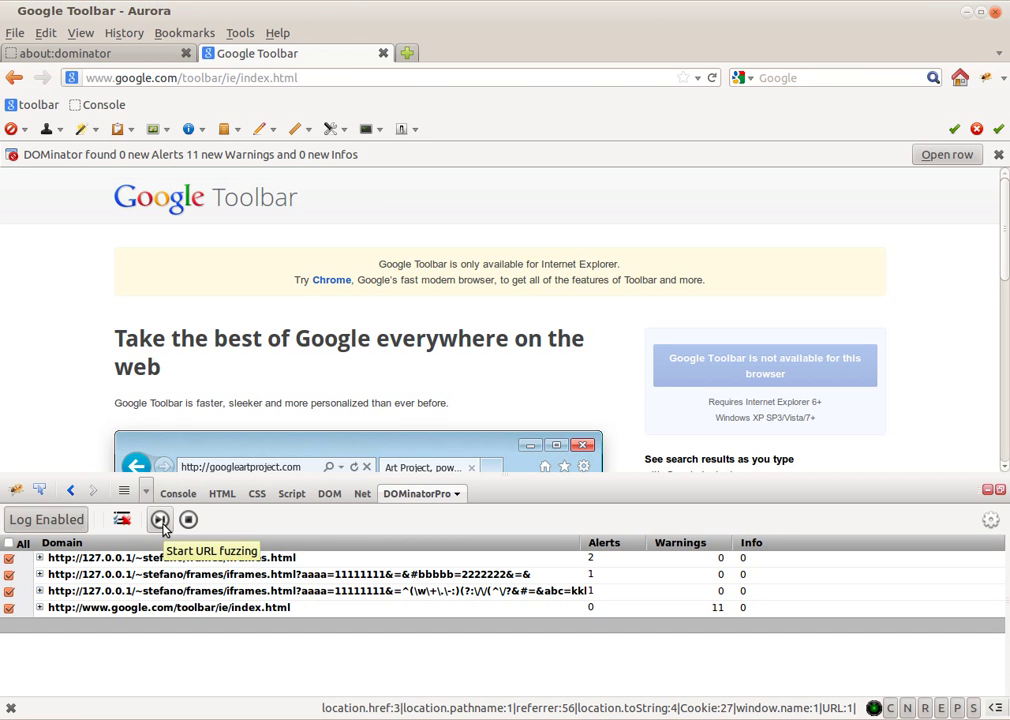
Step: Fuzz the Google Toolbar URL, expand the google_debug row, and enlarge the alert table
{"action": "left_click", "coordinate": [160, 520]}
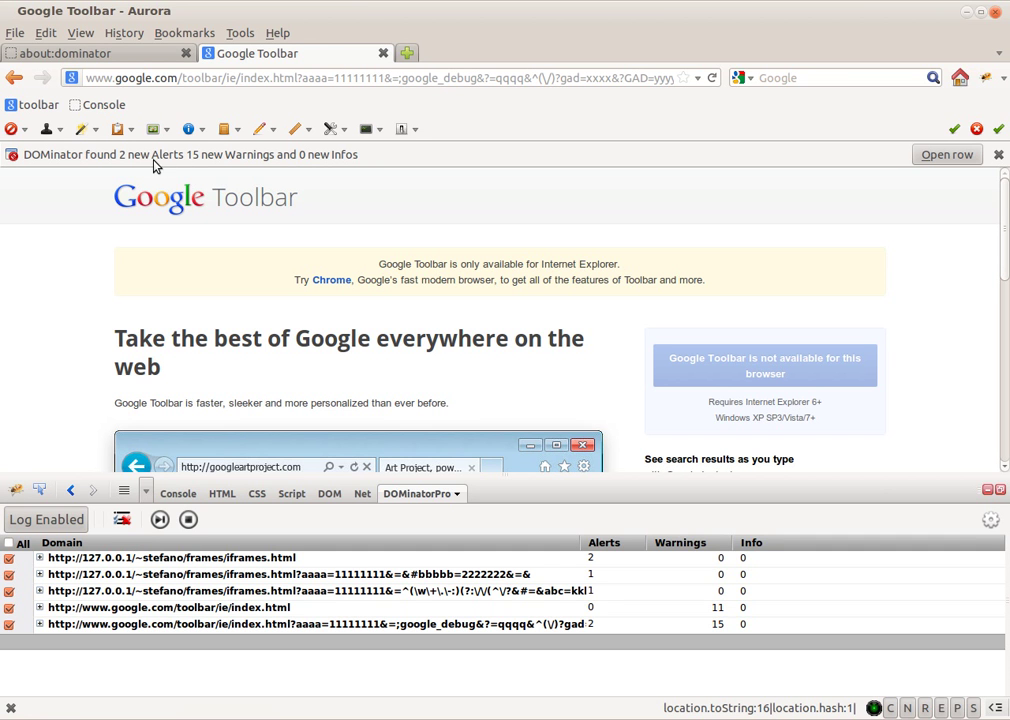
{"action": "left_click", "coordinate": [135, 624]}
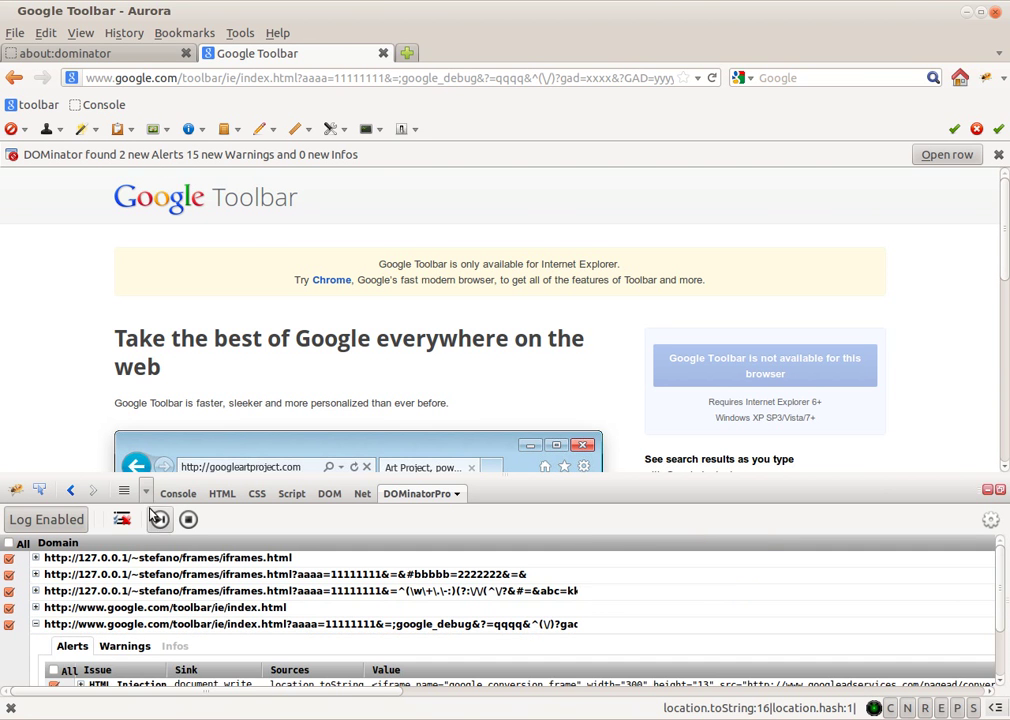
{"action": "left_click_drag", "start_coordinate": [135, 478], "coordinate": [135, 243]}
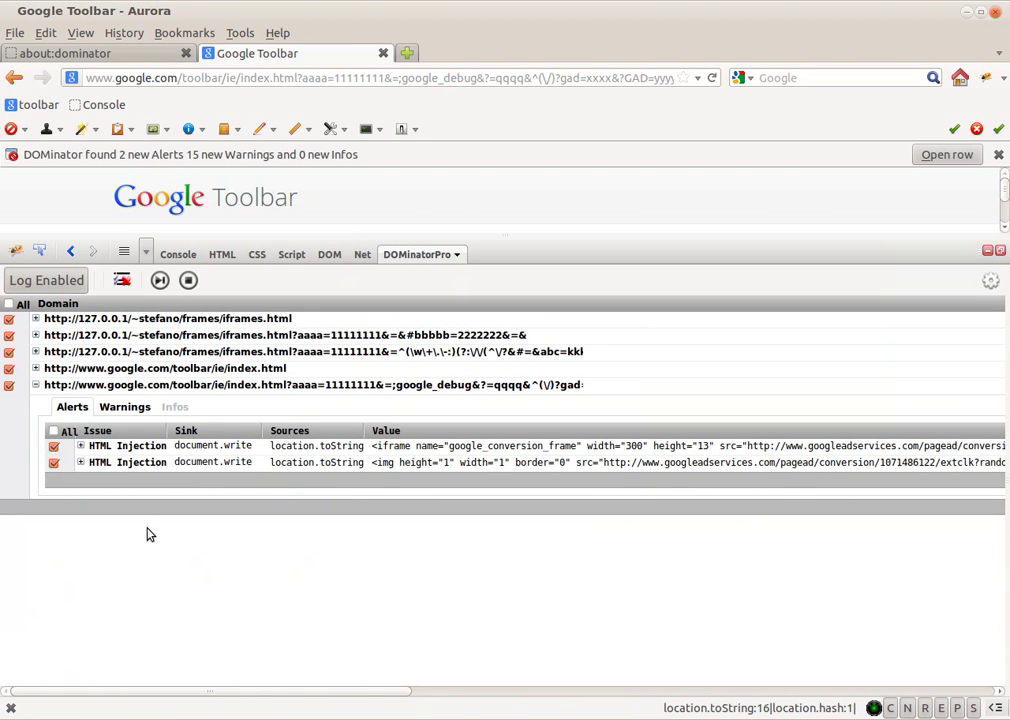
{"action": "left_click", "coordinate": [298, 450]}
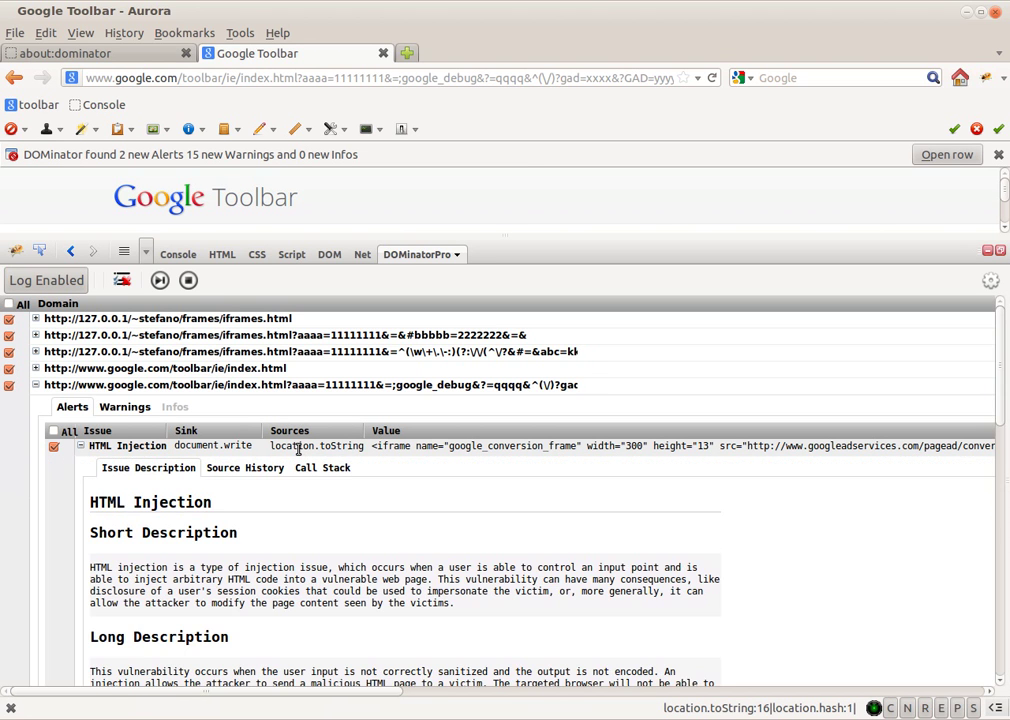
{"action": "left_click", "coordinate": [236, 472]}
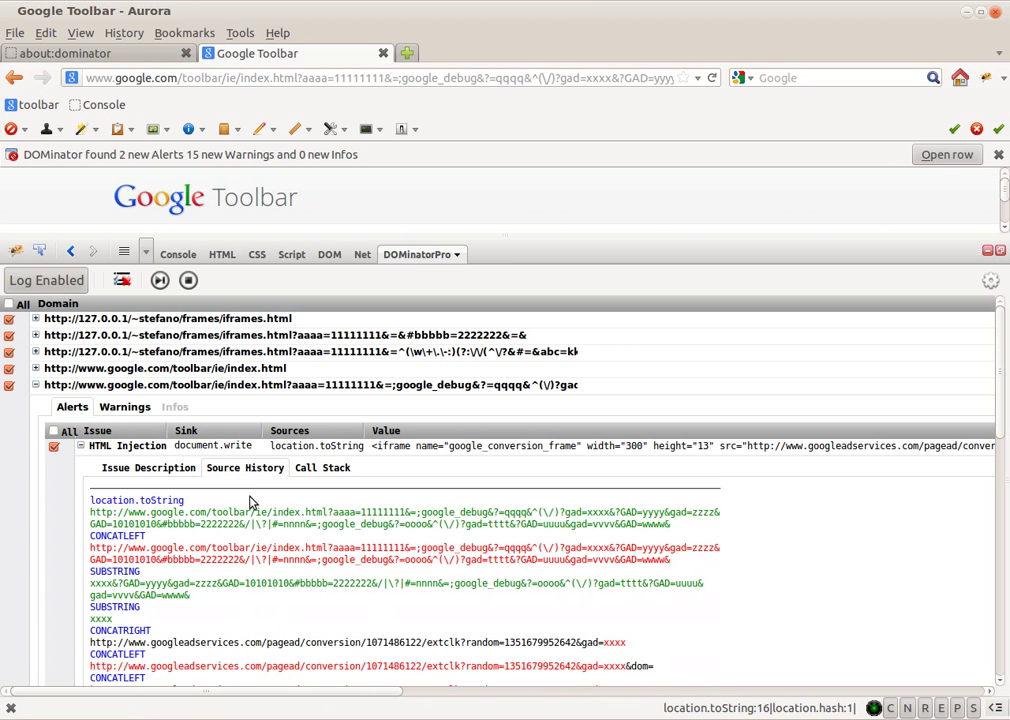
{"action": "scroll", "coordinate": [252, 490], "scroll_direction": "down", "scroll_amount": 1}
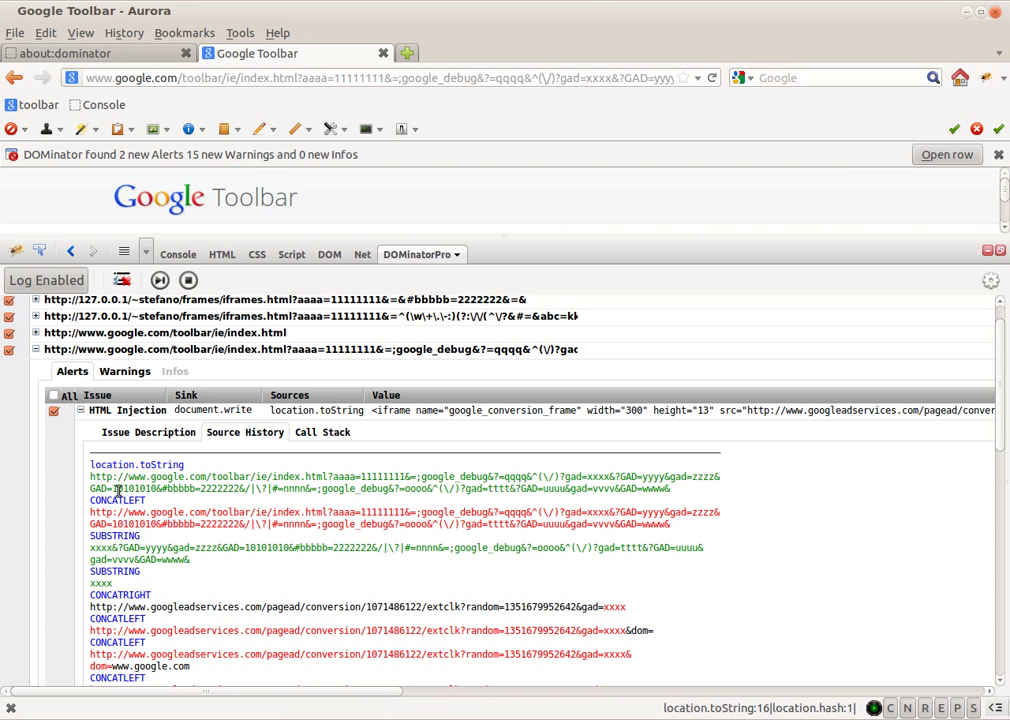
{"action": "scroll", "coordinate": [117, 490], "scroll_direction": "down", "scroll_amount": 1}
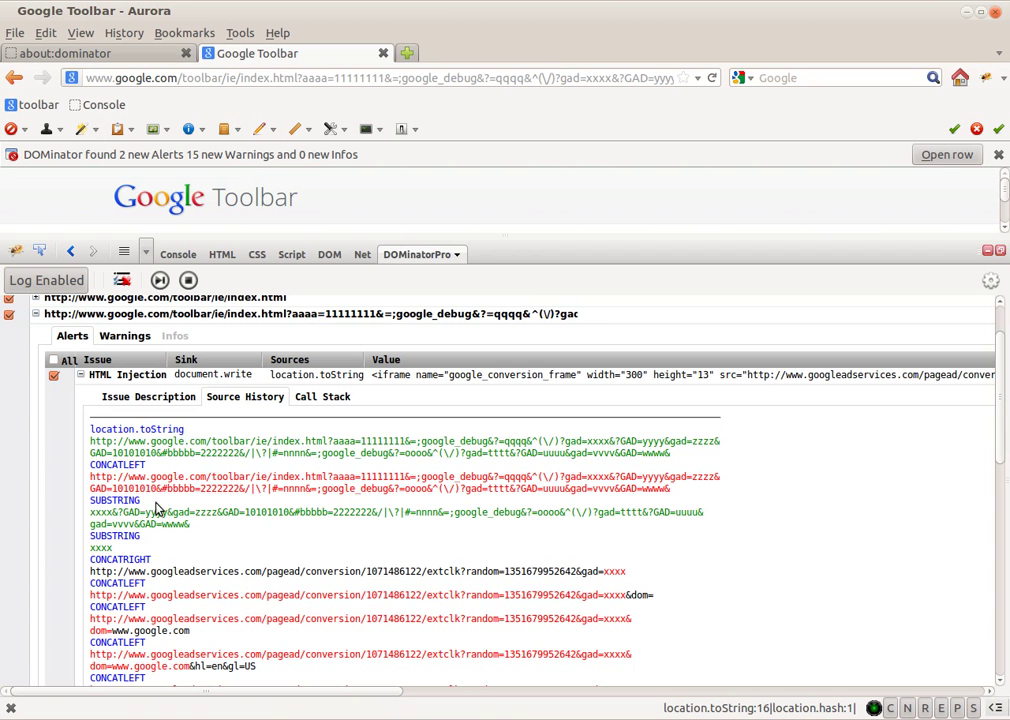
{"action": "mouse_move", "coordinate": [96, 499]}
{"action": "left_mouse_down"}
{"action": "mouse_move", "coordinate": [138, 499]}
{"action": "mouse_move", "coordinate": [89, 512]}
{"action": "left_mouse_up"}
{"action": "left_click_drag", "start_coordinate": [112, 547], "coordinate": [101, 547]}
{"action": "double_click", "coordinate": [103, 548]}
{"action": "left_click_drag", "start_coordinate": [612, 78], "coordinate": [560, 78]}
{"action": "left_click", "coordinate": [590, 78]}
{"action": "triple_click", "coordinate": [600, 78]}
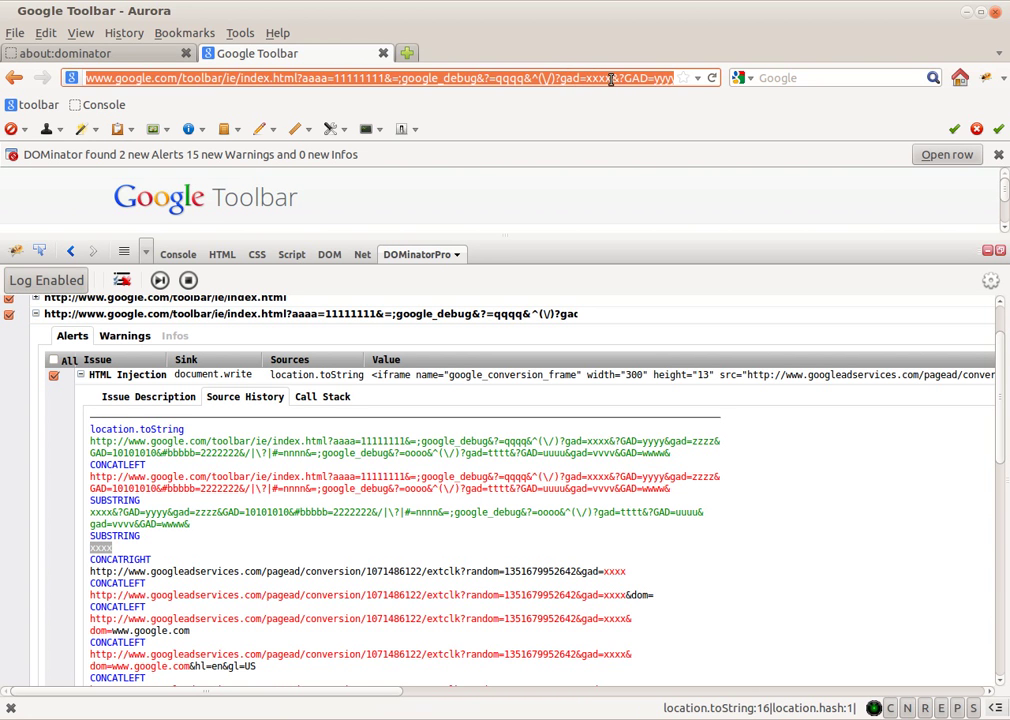
{"action": "left_click", "coordinate": [613, 78]}
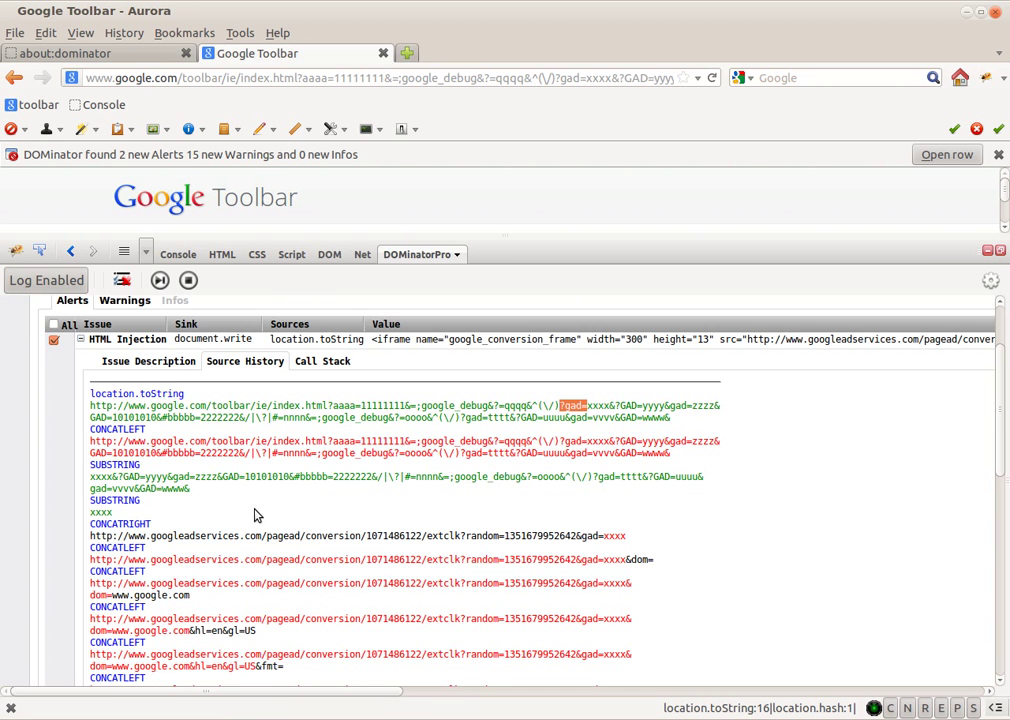
{"action": "scroll", "coordinate": [180, 520], "scroll_direction": "down", "scroll_amount": 1}
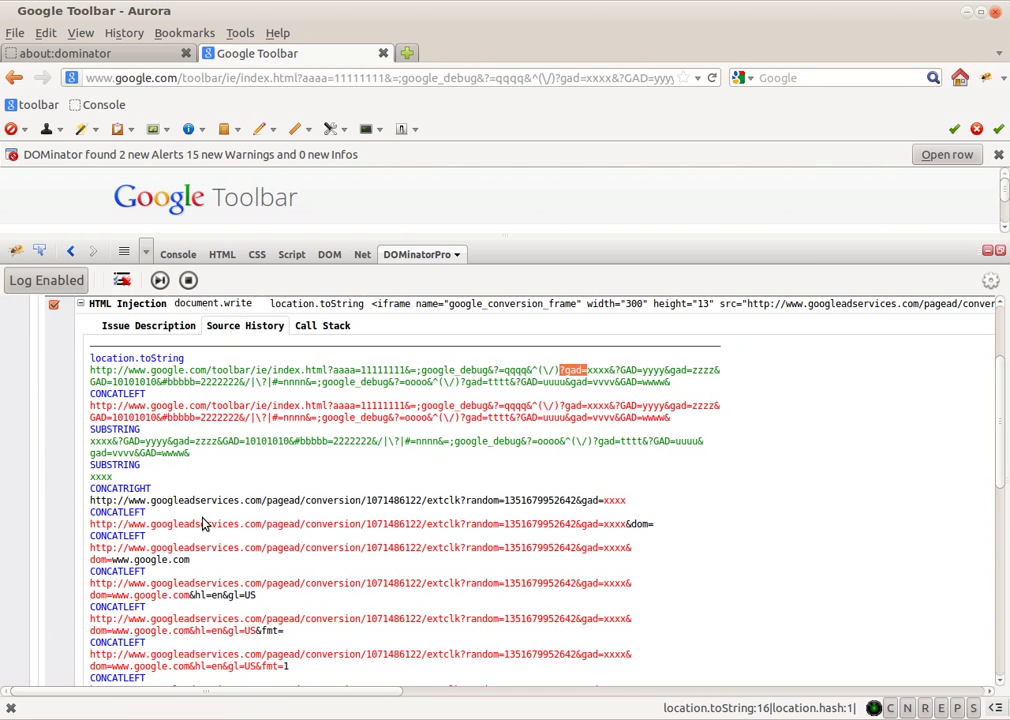
{"action": "left_click_drag", "start_coordinate": [604, 500], "coordinate": [623, 505]}
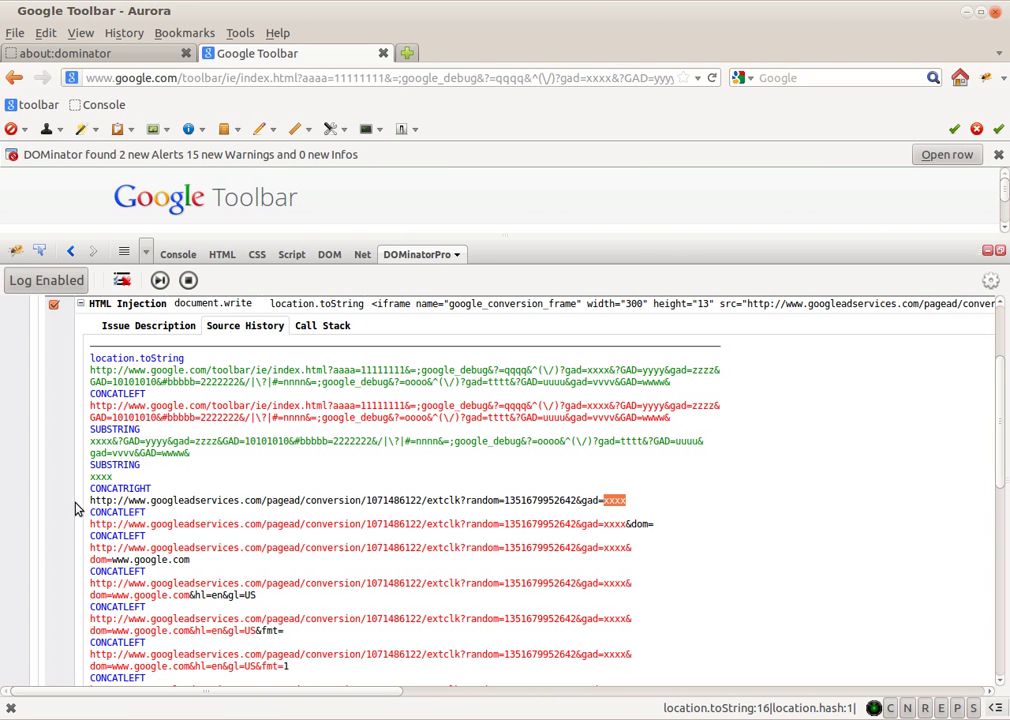
{"action": "scroll", "coordinate": [560, 510], "scroll_direction": "down", "scroll_amount": 1}
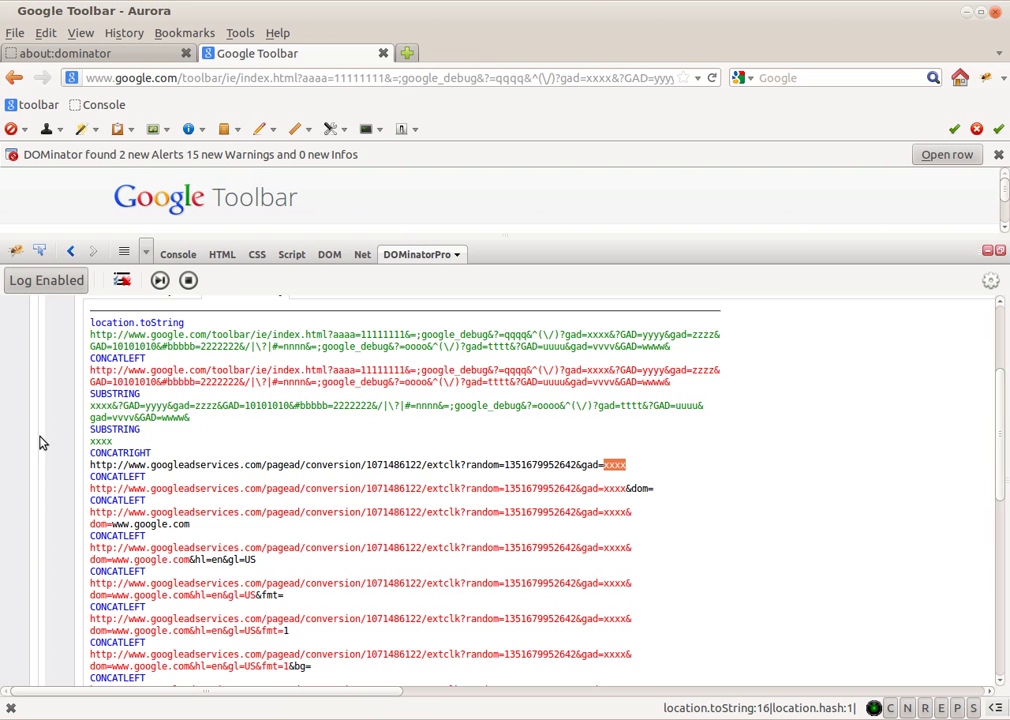
{"action": "scroll", "coordinate": [510, 365], "scroll_direction": "down", "scroll_amount": 2}
{"action": "scroll", "coordinate": [600, 440], "scroll_direction": "down", "scroll_amount": 1}
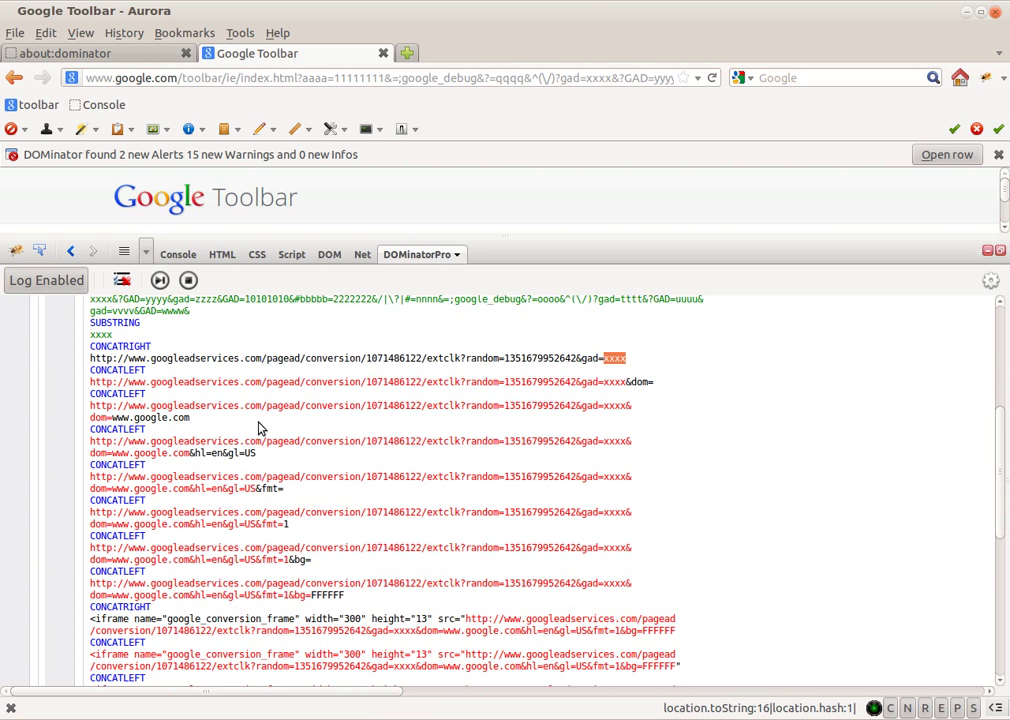
{"action": "scroll", "coordinate": [185, 474], "scroll_direction": "down", "scroll_amount": 1}
{"action": "scroll", "coordinate": [185, 474], "scroll_direction": "down", "scroll_amount": 3}
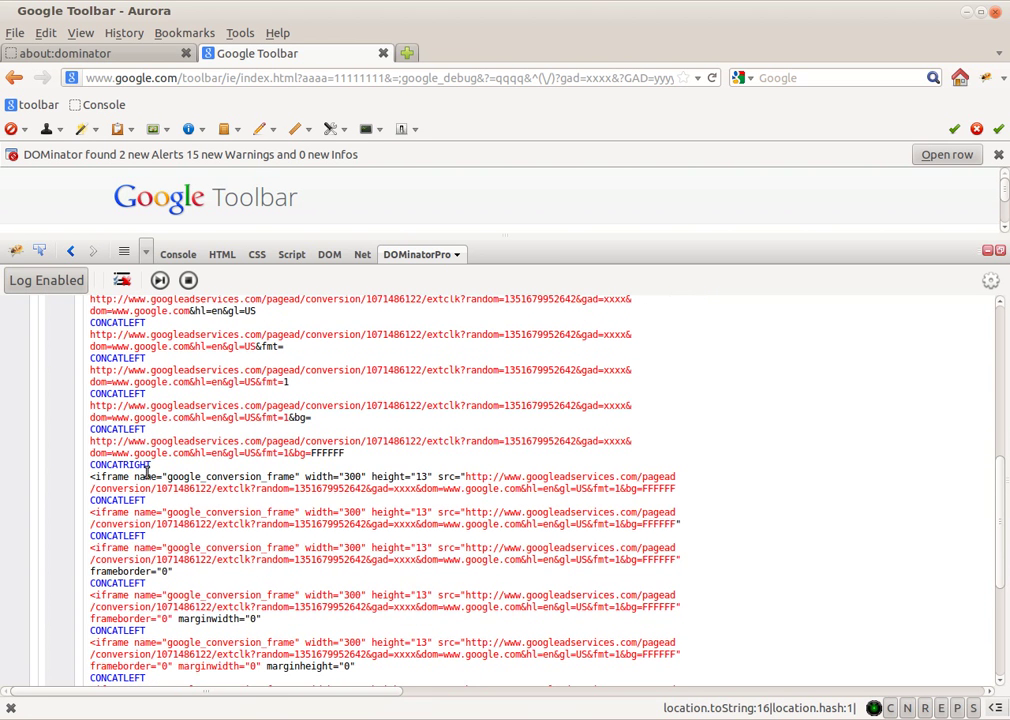
{"action": "scroll", "coordinate": [142, 424], "scroll_direction": "down", "scroll_amount": 1}
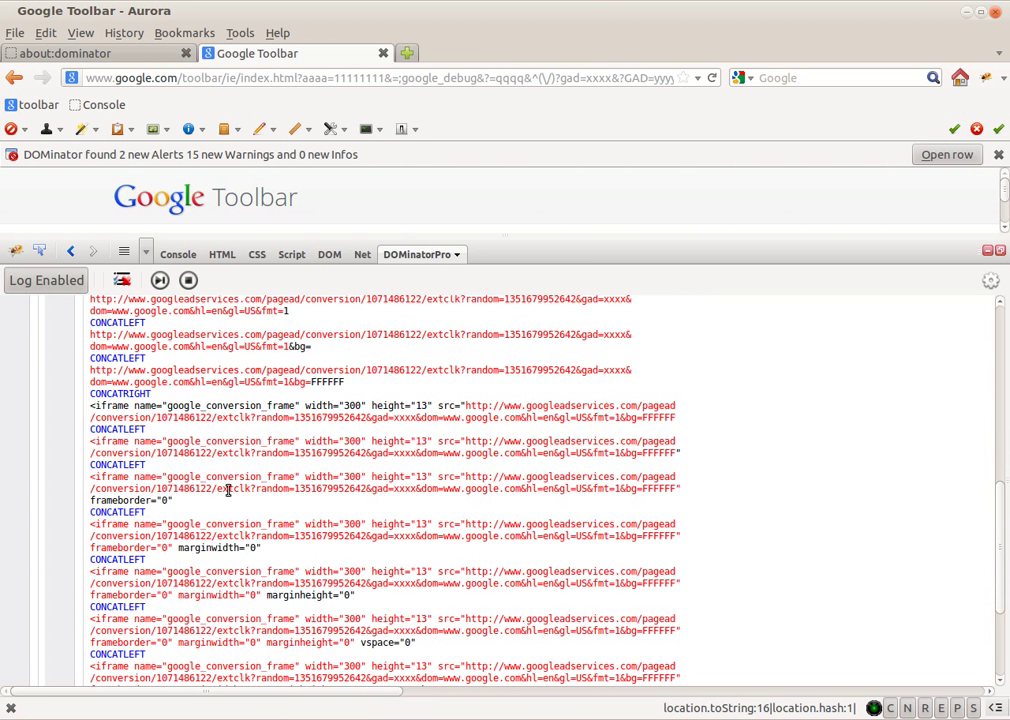
{"action": "scroll", "coordinate": [185, 390], "scroll_direction": "down", "scroll_amount": 3}
{"action": "scroll", "coordinate": [142, 419], "scroll_direction": "down", "scroll_amount": 3}
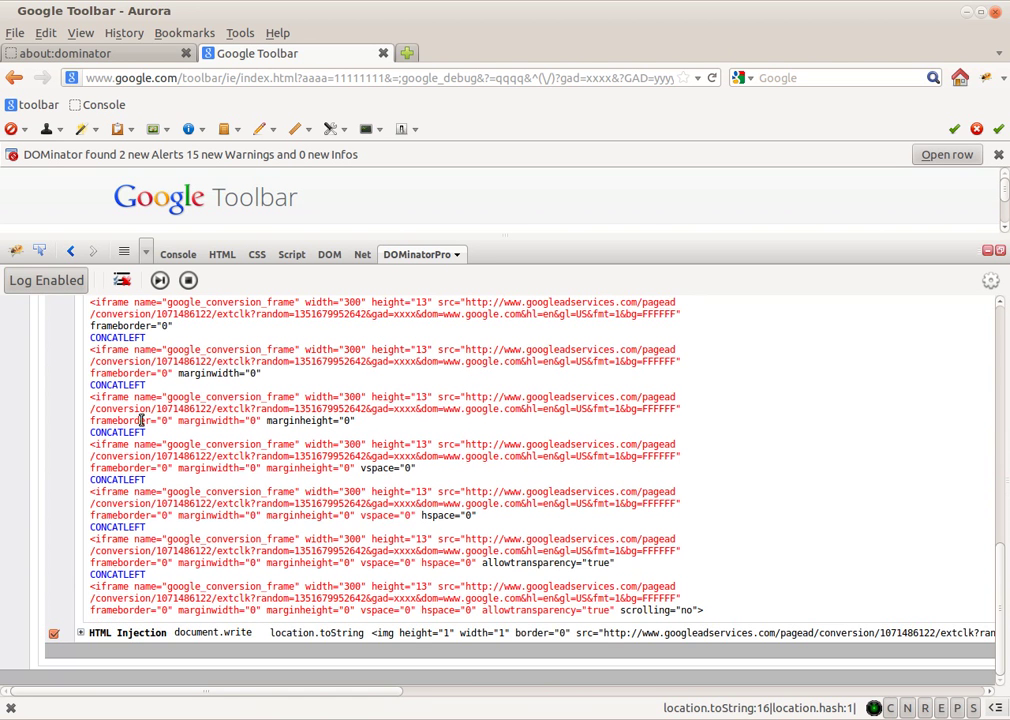
{"action": "left_click_drag", "start_coordinate": [90, 586], "coordinate": [807, 624]}
{"action": "left_click", "coordinate": [803, 621]}
{"action": "scroll", "coordinate": [94, 598], "scroll_direction": "up", "scroll_amount": 15}
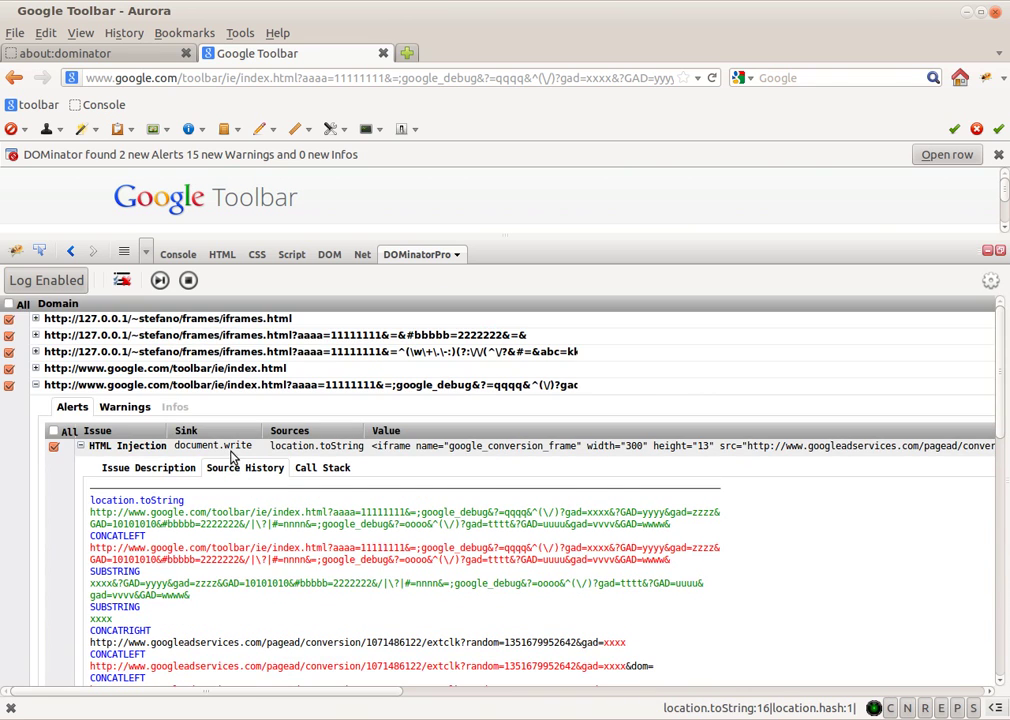
{"action": "scroll", "coordinate": [245, 445], "scroll_direction": "down", "scroll_amount": 4}
{"action": "scroll", "coordinate": [116, 360], "scroll_direction": "down", "scroll_amount": 5}
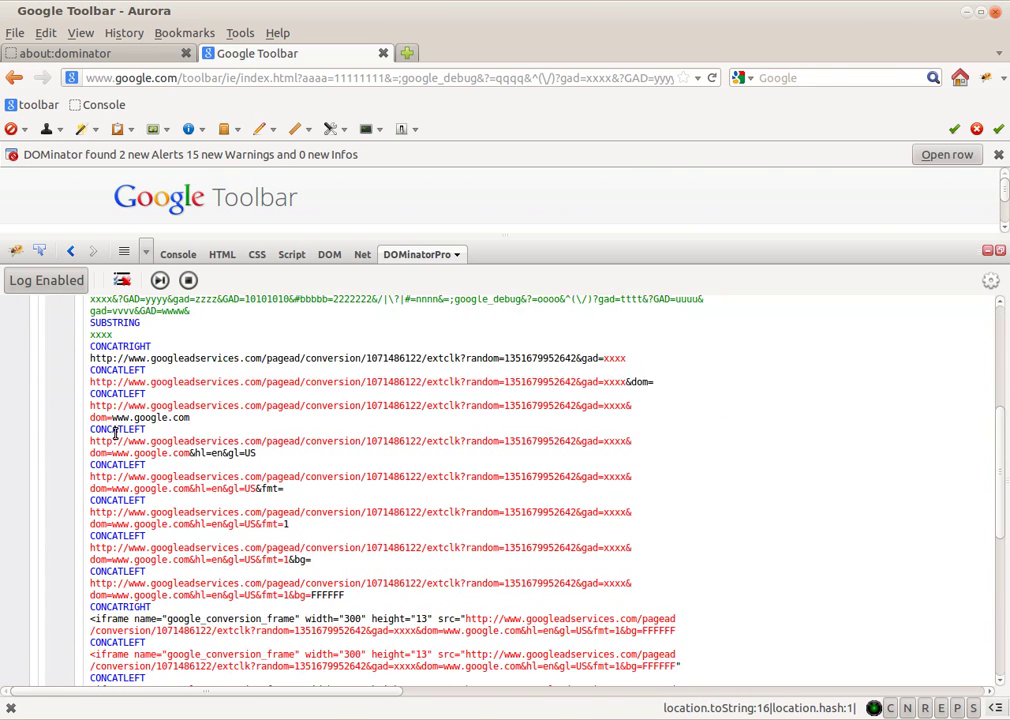
{"action": "scroll", "coordinate": [113, 360], "scroll_direction": "down", "scroll_amount": 3}
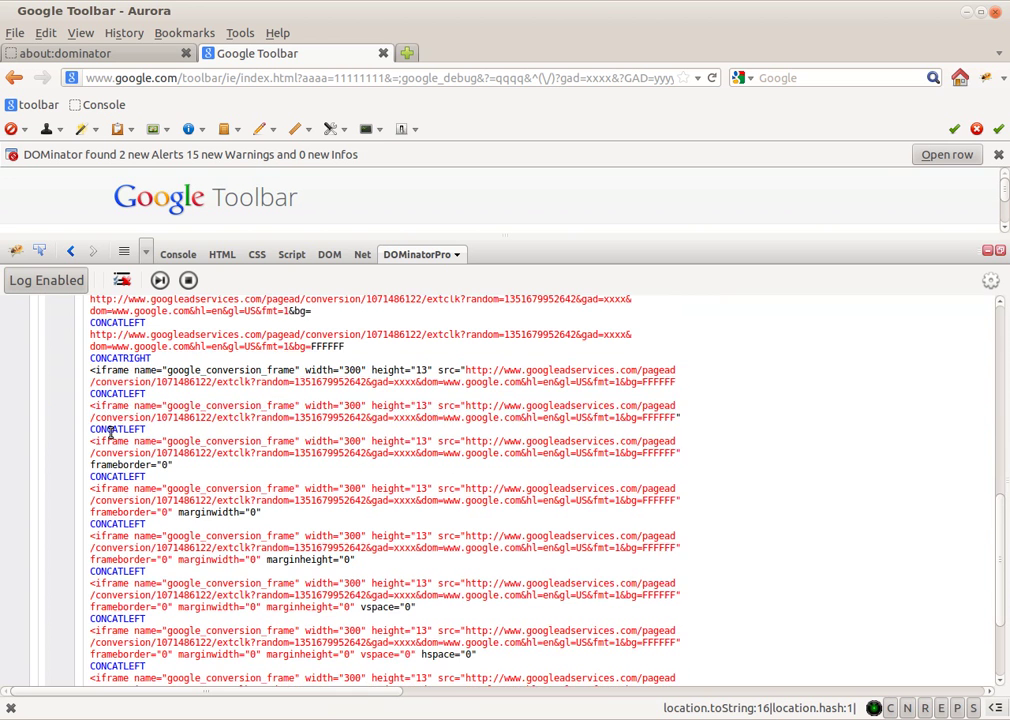
{"action": "scroll", "coordinate": [110, 420], "scroll_direction": "down", "scroll_amount": 2}
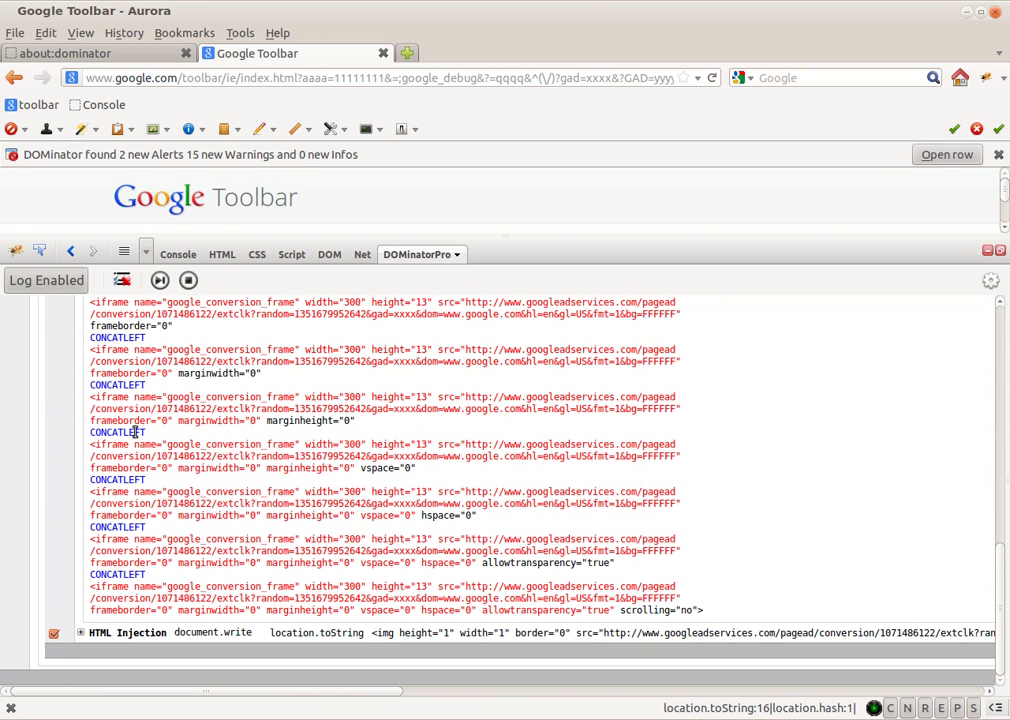
{"action": "double_click", "coordinate": [400, 598]}
{"action": "scroll", "coordinate": [435, 605], "scroll_direction": "up", "scroll_amount": 10}
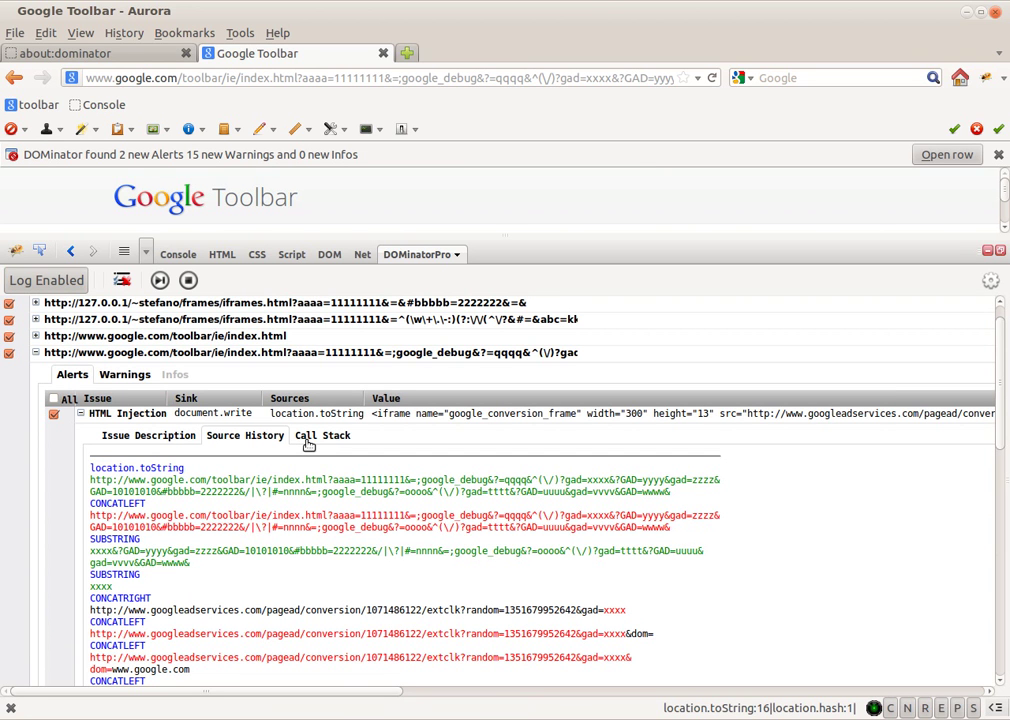
{"action": "left_click", "coordinate": [308, 443]}
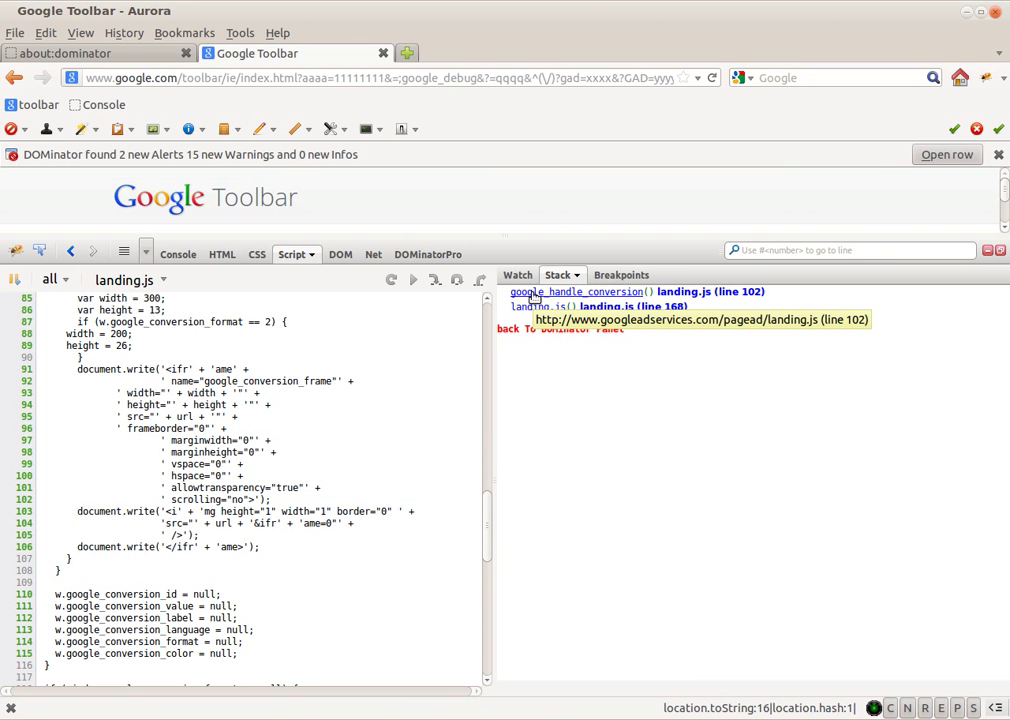
{"action": "left_click", "coordinate": [534, 295]}
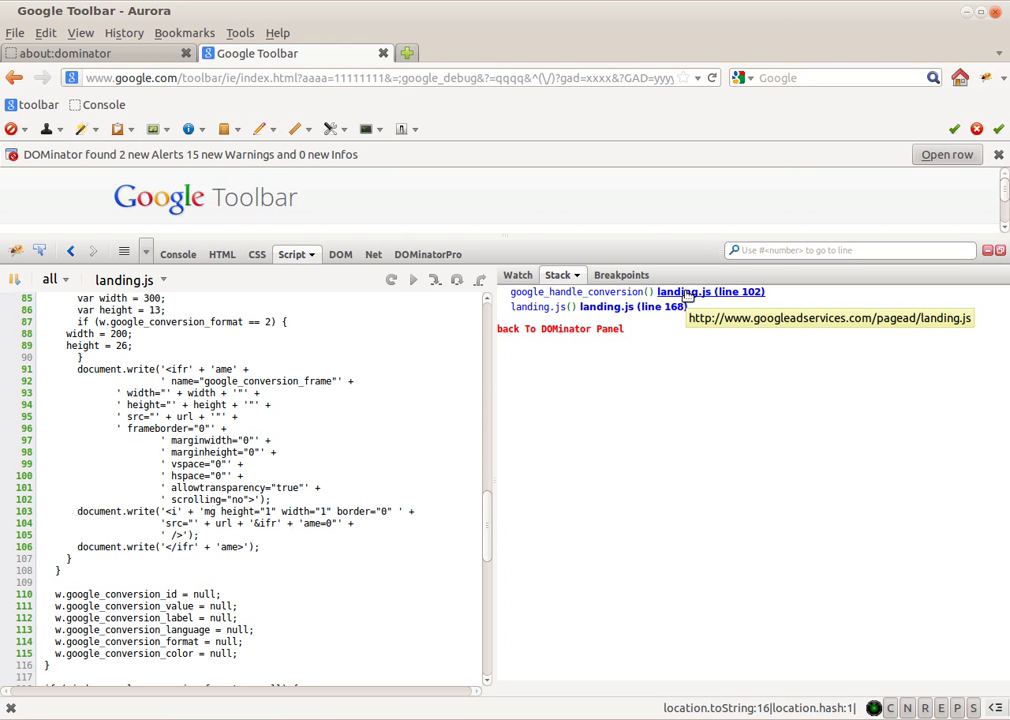
{"action": "left_click_drag", "start_coordinate": [290, 502], "coordinate": [63, 369]}
{"action": "left_click", "coordinate": [172, 369]}
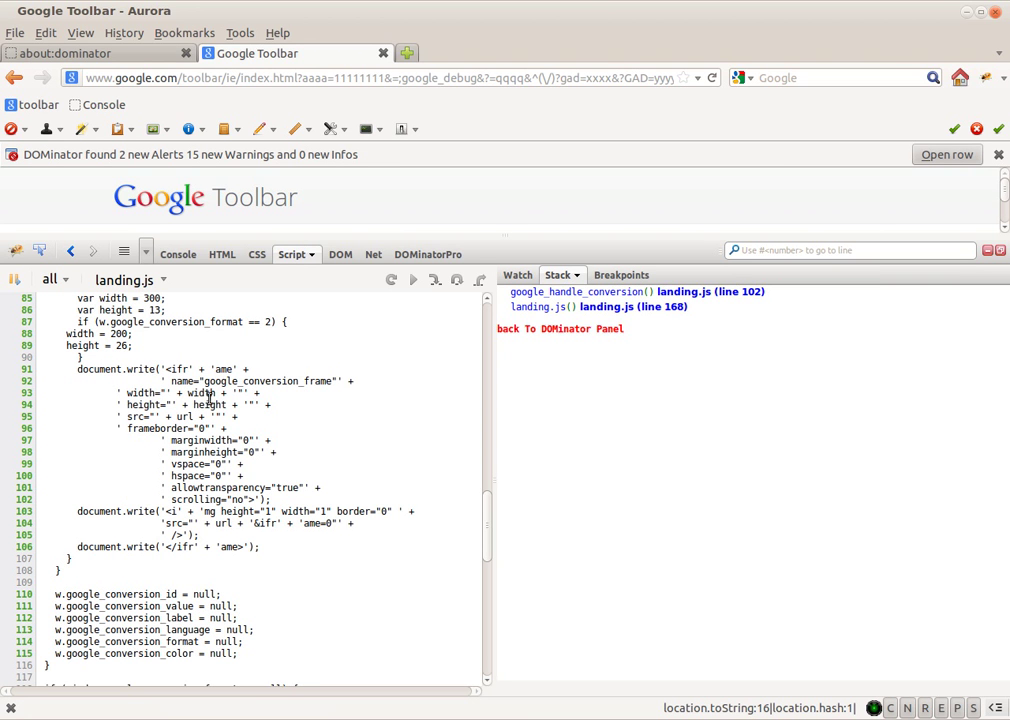
{"action": "left_click_drag", "start_coordinate": [201, 419], "coordinate": [176, 419]}
{"action": "scroll", "coordinate": [194, 419], "scroll_direction": "up", "scroll_amount": 2}
{"action": "scroll", "coordinate": [194, 419], "scroll_direction": "up", "scroll_amount": 3}
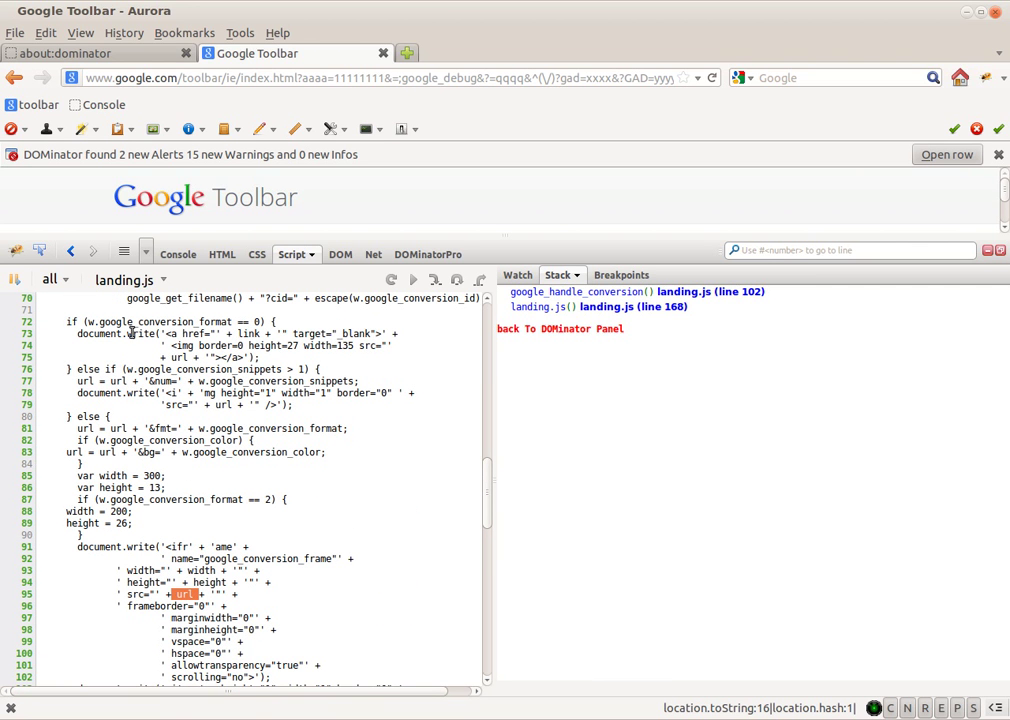
{"action": "left_click_drag", "start_coordinate": [77, 381], "coordinate": [150, 381]}
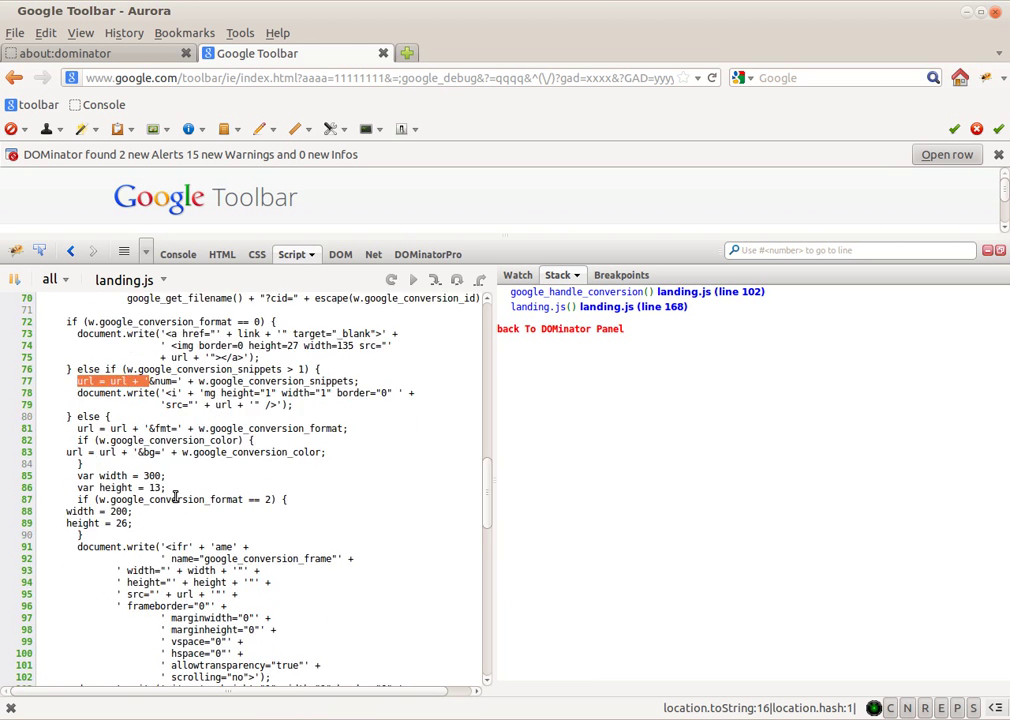
{"action": "scroll", "coordinate": [160, 475], "scroll_direction": "up", "scroll_amount": 1}
{"action": "scroll", "coordinate": [176, 500], "scroll_direction": "down", "scroll_amount": 3}
{"action": "scroll", "coordinate": [190, 545], "scroll_direction": "down", "scroll_amount": 1}
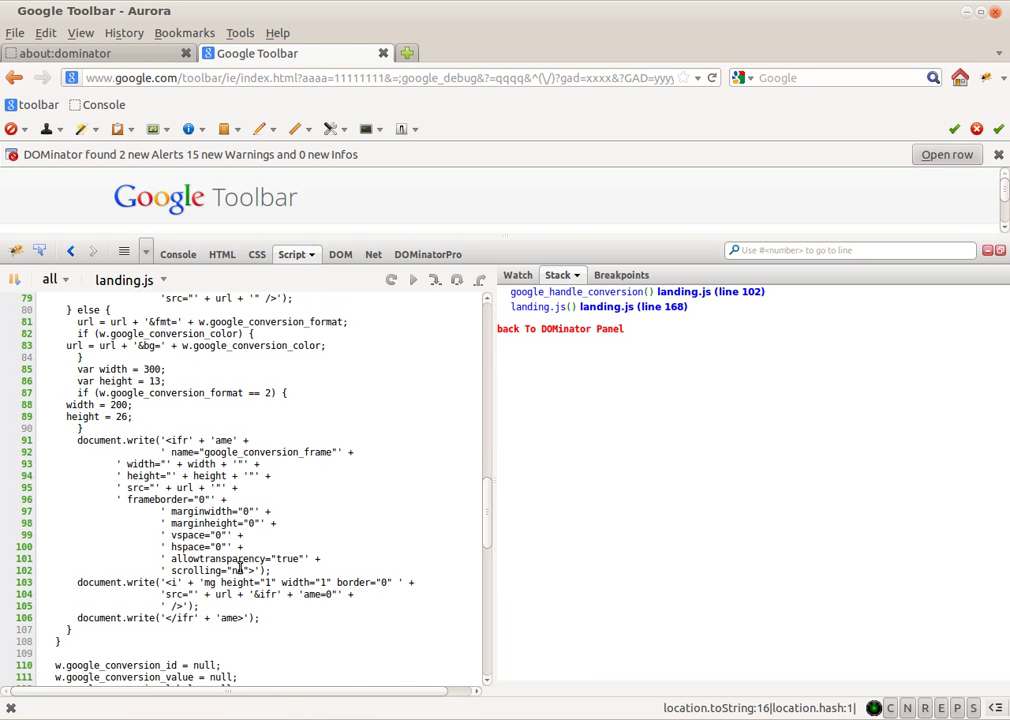
{"action": "left_click", "coordinate": [565, 330]}
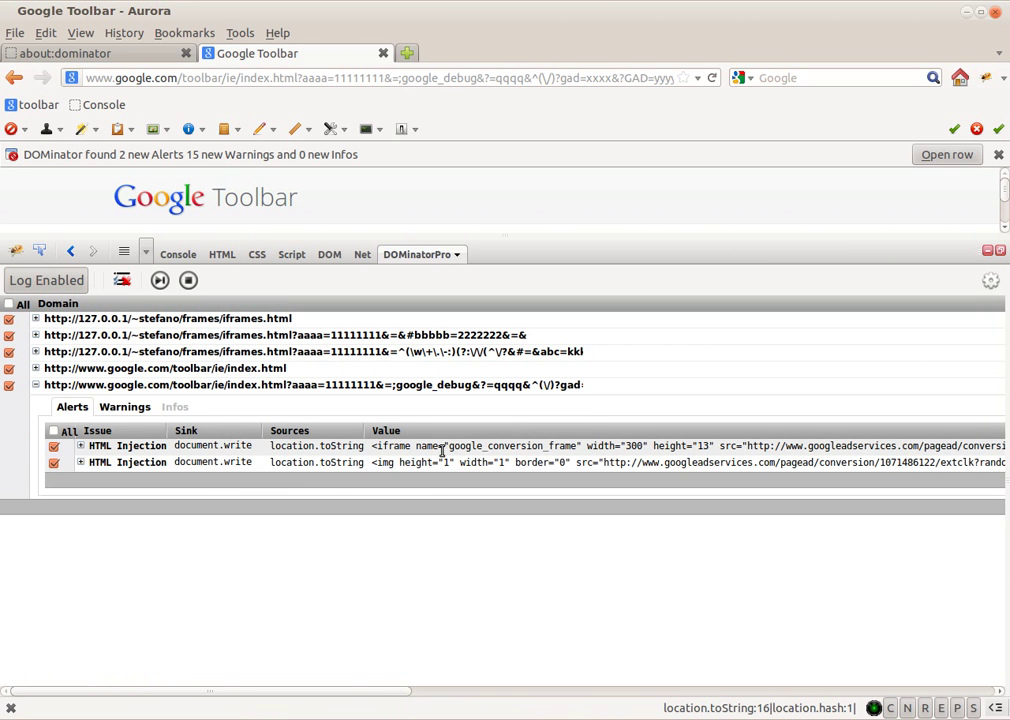
Step: Expand the second HTML Injection alert and inspect its img document.write on lines 103–105
{"action": "left_click", "coordinate": [160, 463]}
{"action": "left_click", "coordinate": [212, 485]}
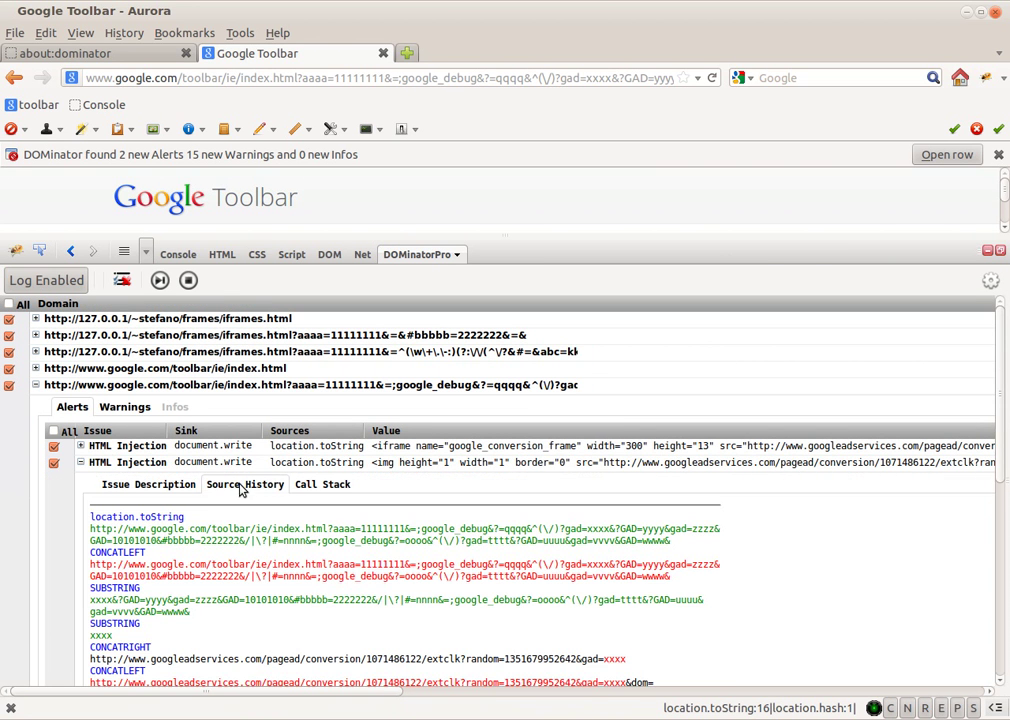
{"action": "left_click", "coordinate": [330, 485]}
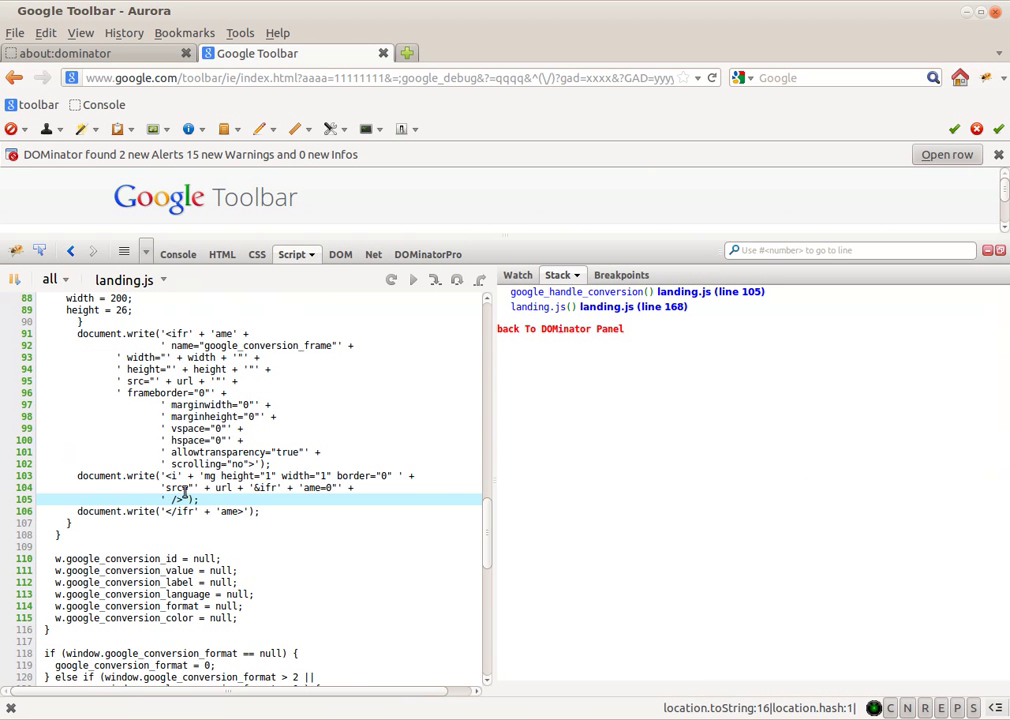
{"action": "left_click_drag", "start_coordinate": [56, 476], "coordinate": [305, 501]}
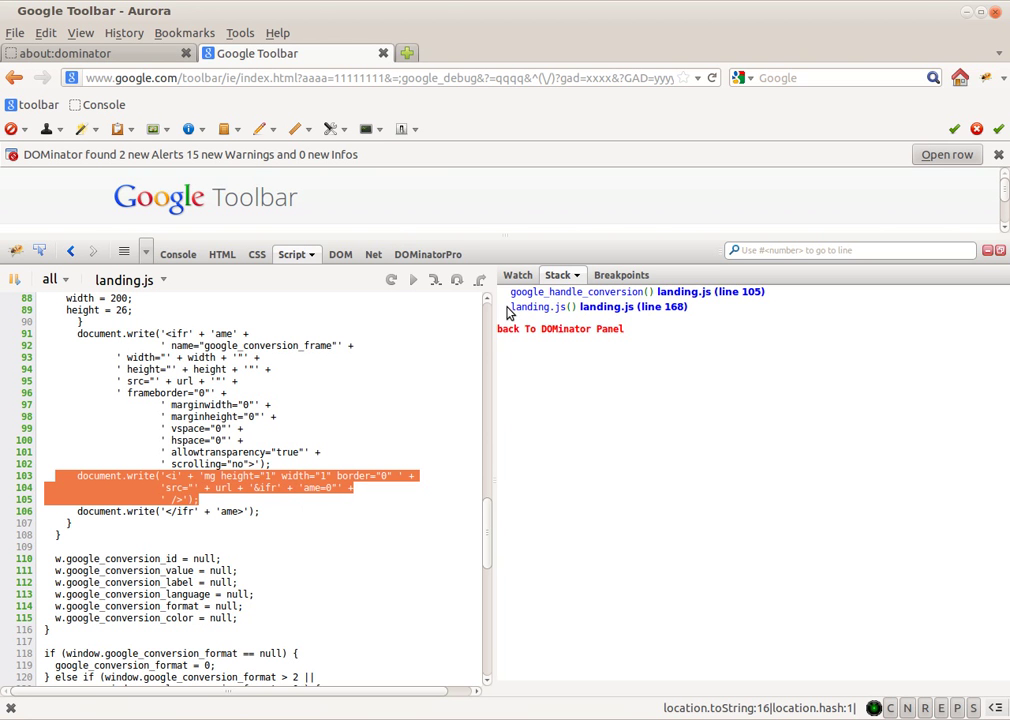
Step: Reopen the second alert's source history and highlight xxxx under the SUBSTRING step
{"action": "left_click", "coordinate": [541, 330]}
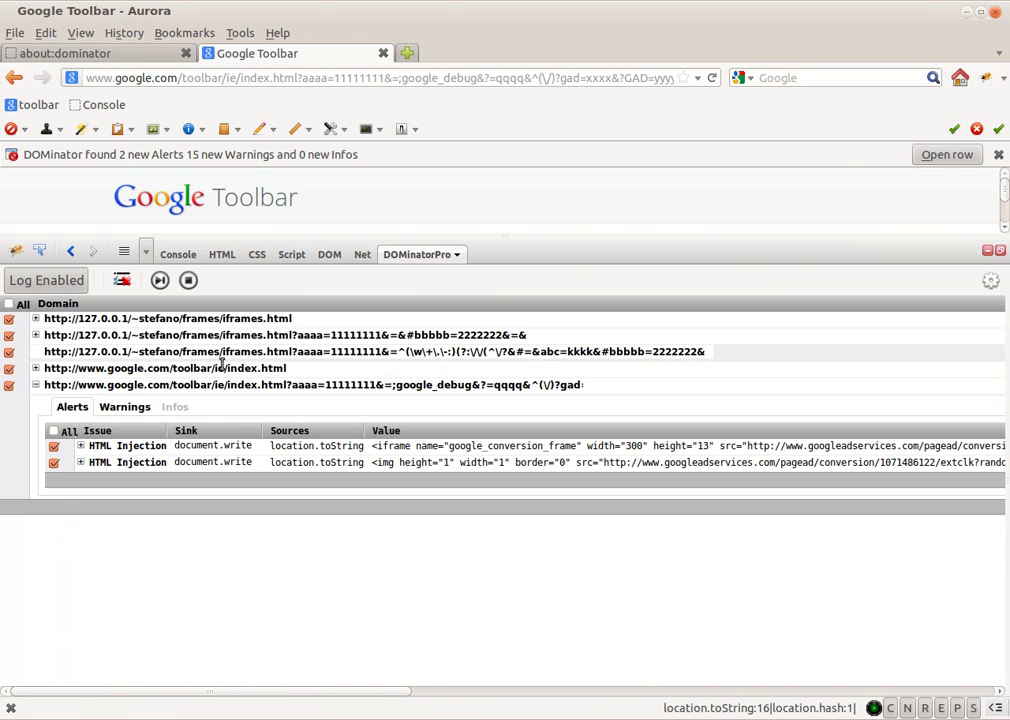
{"action": "left_click", "coordinate": [218, 464]}
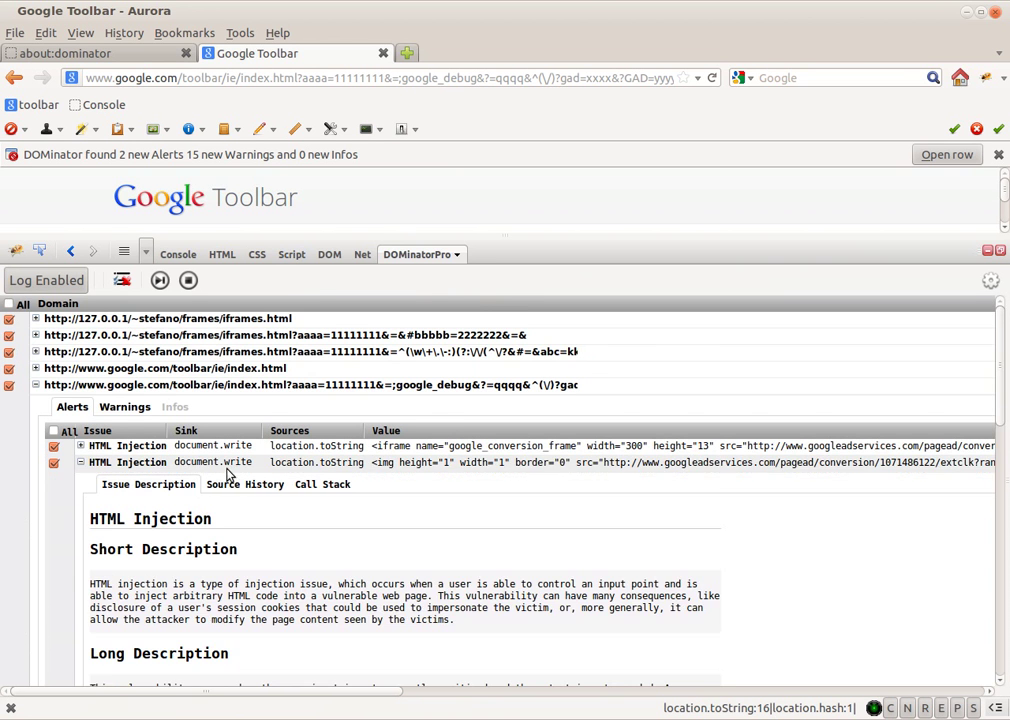
{"action": "left_click", "coordinate": [228, 478]}
{"action": "scroll", "coordinate": [157, 553], "scroll_direction": "down", "scroll_amount": 1}
{"action": "mouse_move", "coordinate": [146, 604]}
{"action": "left_mouse_down"}
{"action": "mouse_move", "coordinate": [64, 614]}
{"action": "mouse_move", "coordinate": [123, 610]}
{"action": "mouse_move", "coordinate": [89, 610]}
{"action": "left_mouse_up"}
{"action": "left_click", "coordinate": [104, 600]}
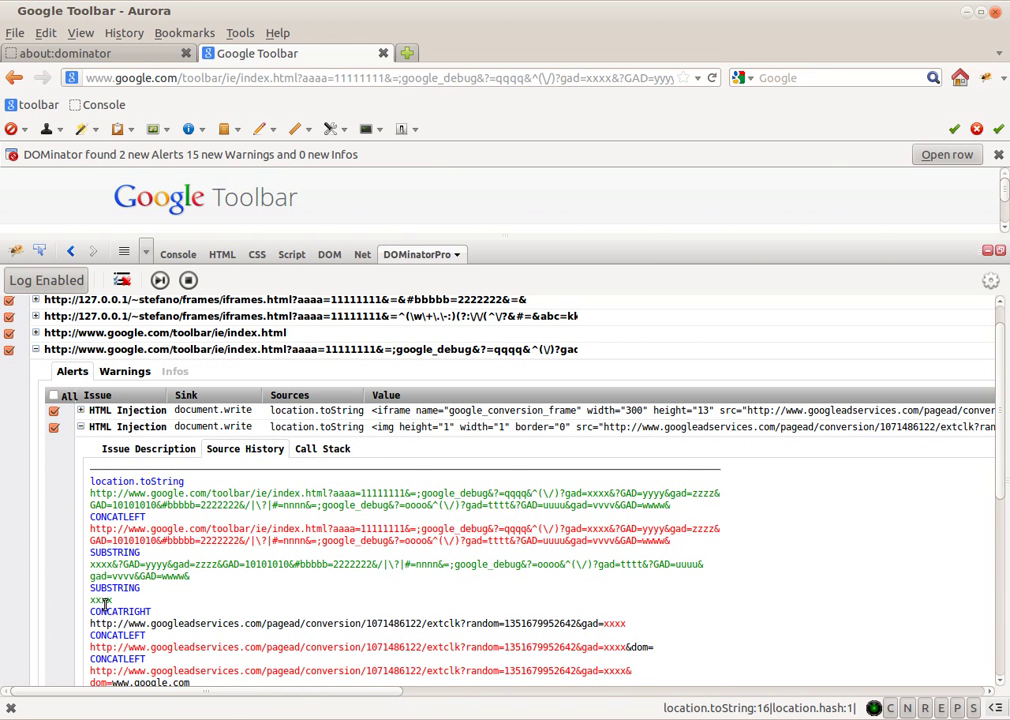
Step: Delete everything after gad=xxxx from the Google Toolbar address
{"action": "left_click", "coordinate": [615, 78]}
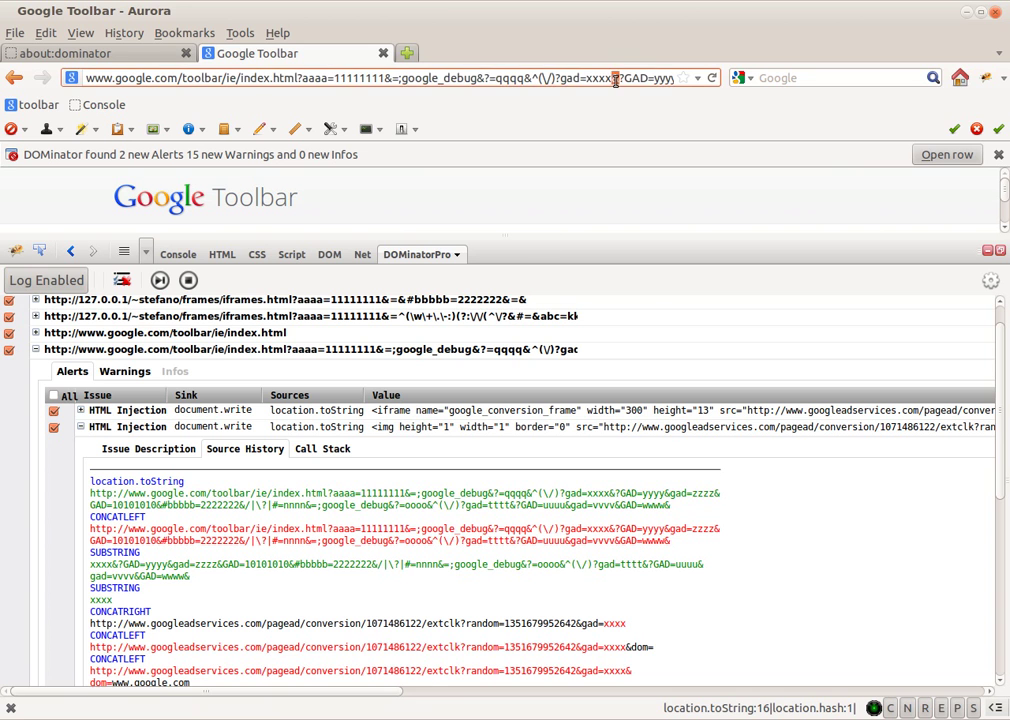
{"action": "left_click_drag", "start_coordinate": [614, 78], "coordinate": [712, 219]}
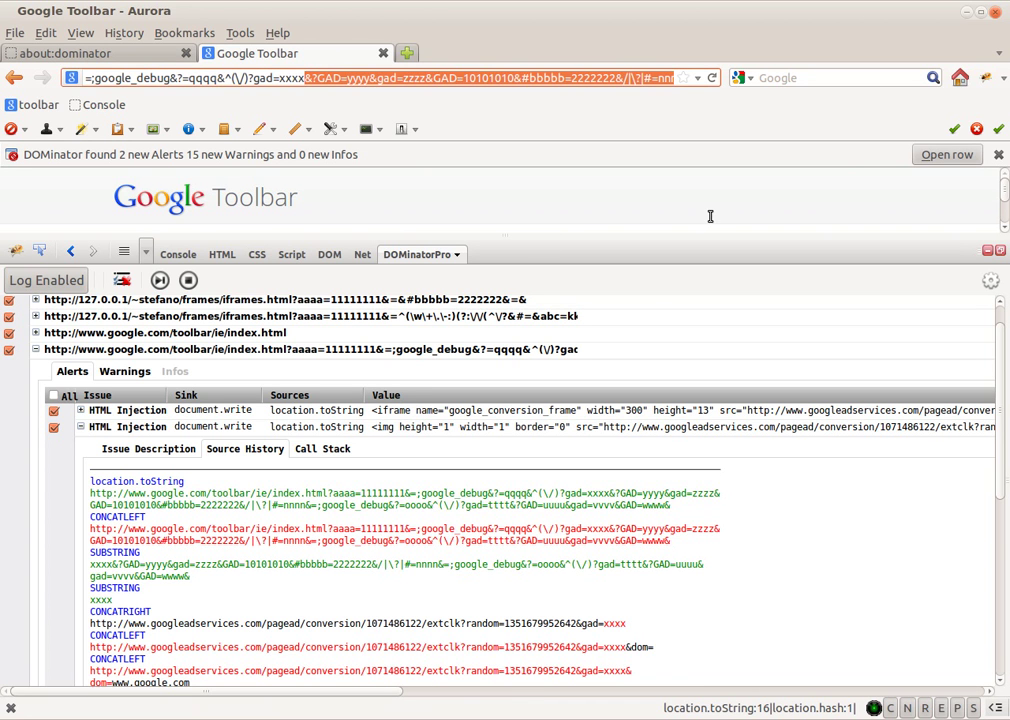
{"action": "key", "text": "Delete"}
{"action": "key", "text": "Left"}
{"action": "key", "text": "Left"}
{"action": "key", "text": "Left"}
{"action": "key", "text": "Left"}
{"action": "key", "text": "Left"}
{"action": "key", "text": "Left"}
{"action": "key", "text": "Left"}
{"action": "key", "text": "Left"}
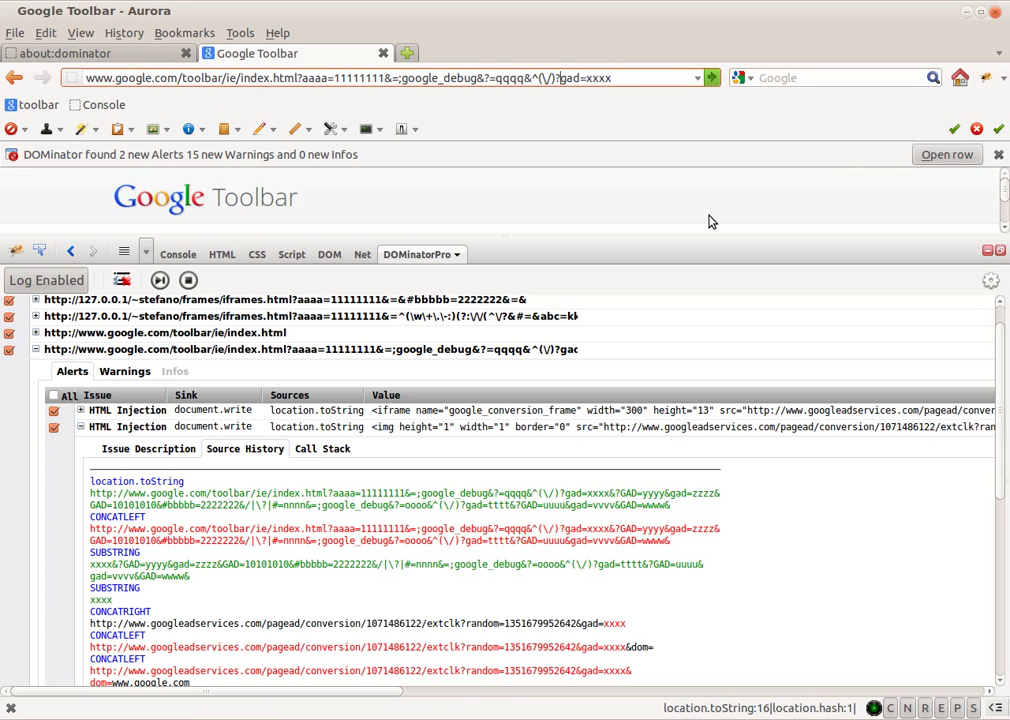
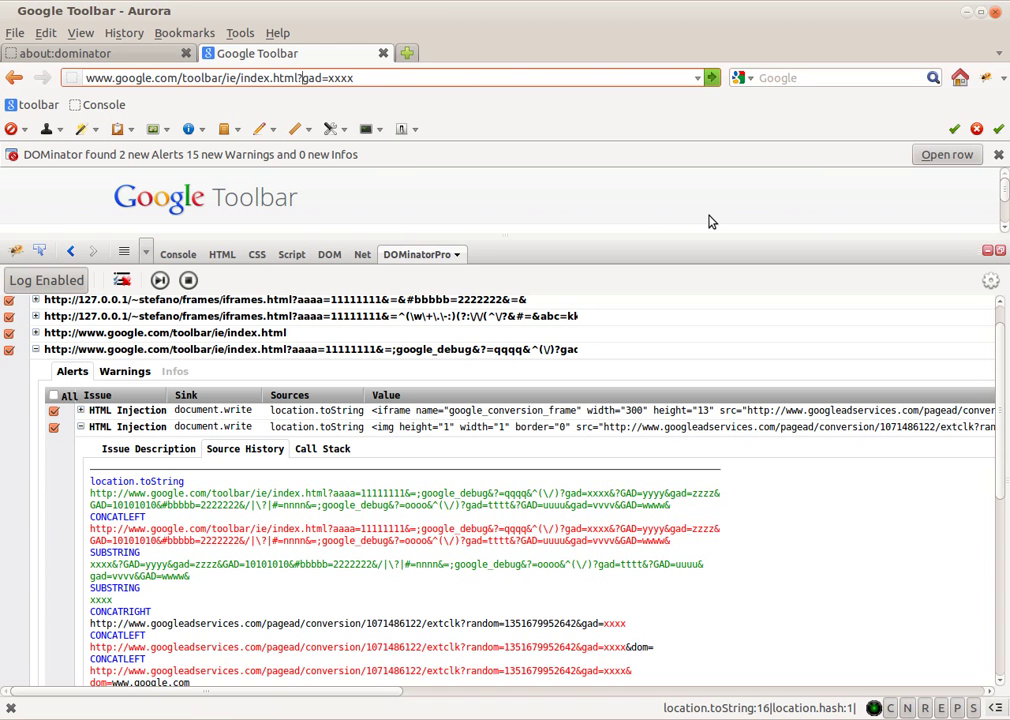
Step: Insert '#?' after 'index.html?' so the URL reads index.html?#?gad=xxxx
{"action": "type", "text": "#?"}
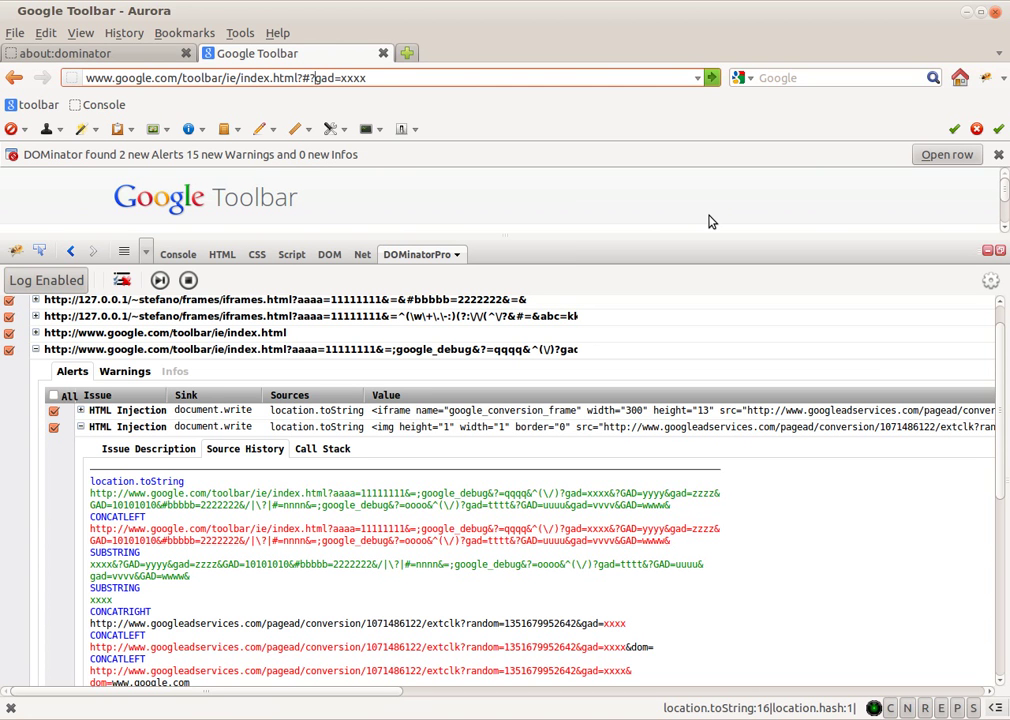
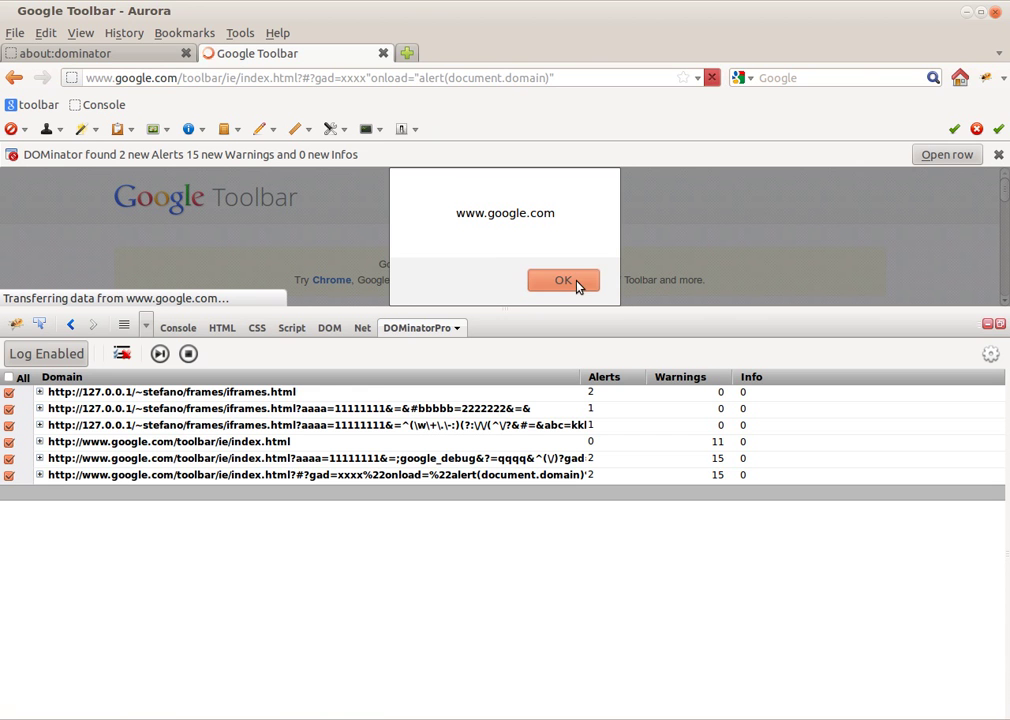
Step: Expand the onload-payload URL's alerts and open the first HTML Injection alert's Issue Description
{"action": "left_click", "coordinate": [577, 285]}
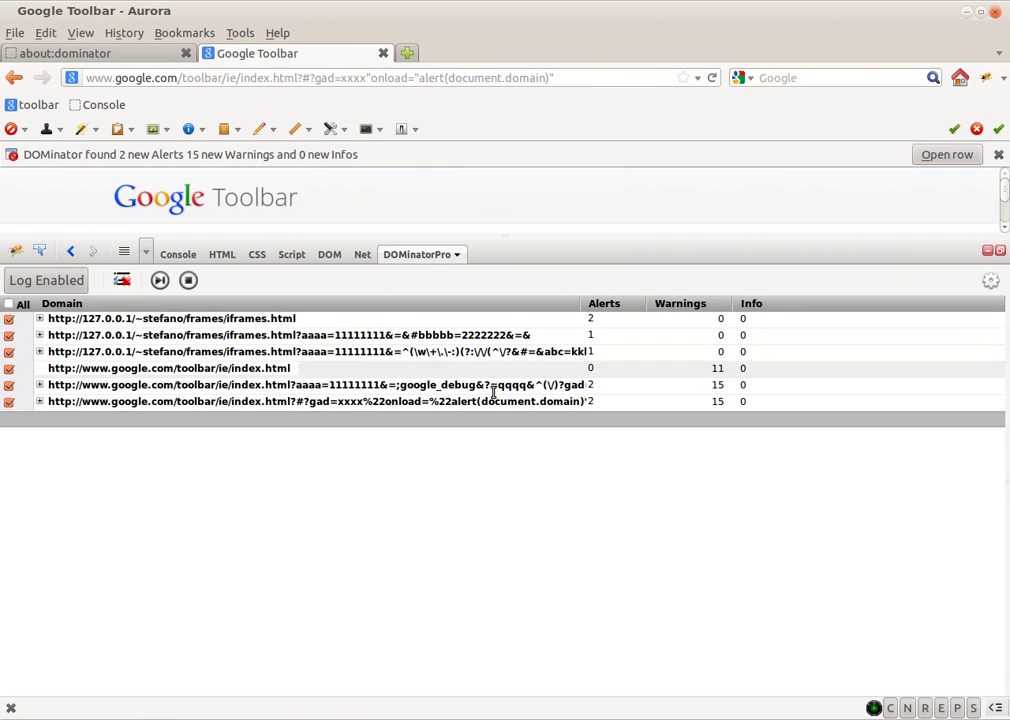
{"action": "left_click", "coordinate": [446, 403]}
{"action": "left_click", "coordinate": [150, 462]}
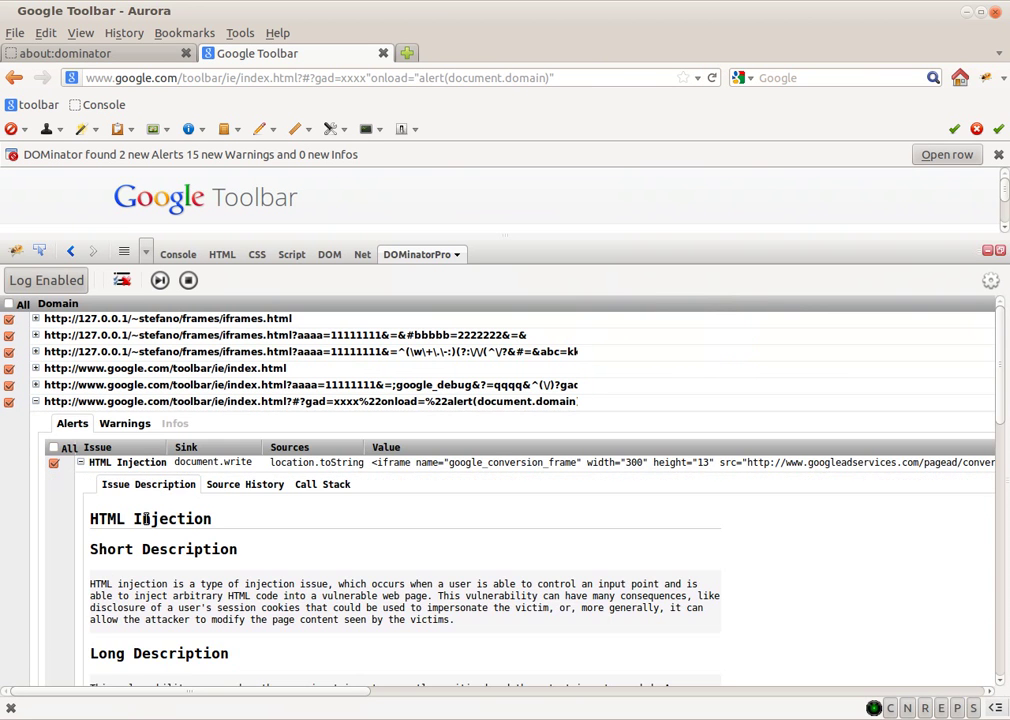
Step: Open the Source History and highlight the SUBSTRING value and the attribute-breaking quote
{"action": "left_click", "coordinate": [215, 486]}
{"action": "scroll", "coordinate": [263, 523], "scroll_direction": "down", "scroll_amount": 2}
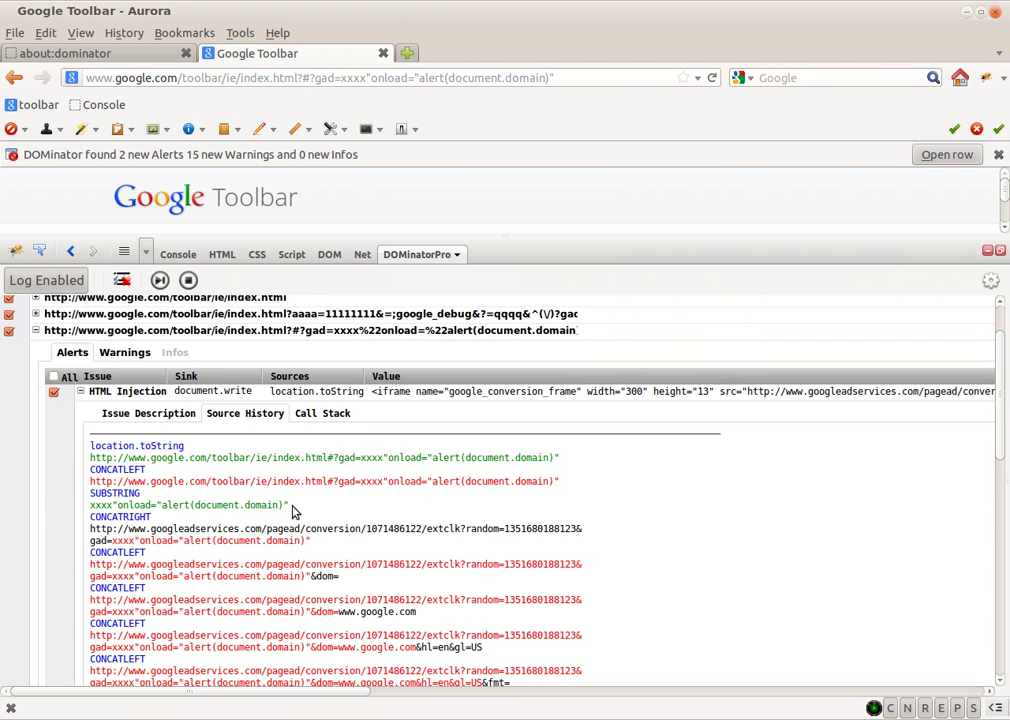
{"action": "mouse_move", "coordinate": [295, 512]}
{"action": "left_mouse_down"}
{"action": "mouse_move", "coordinate": [72, 505]}
{"action": "mouse_move", "coordinate": [308, 514]}
{"action": "left_mouse_up"}
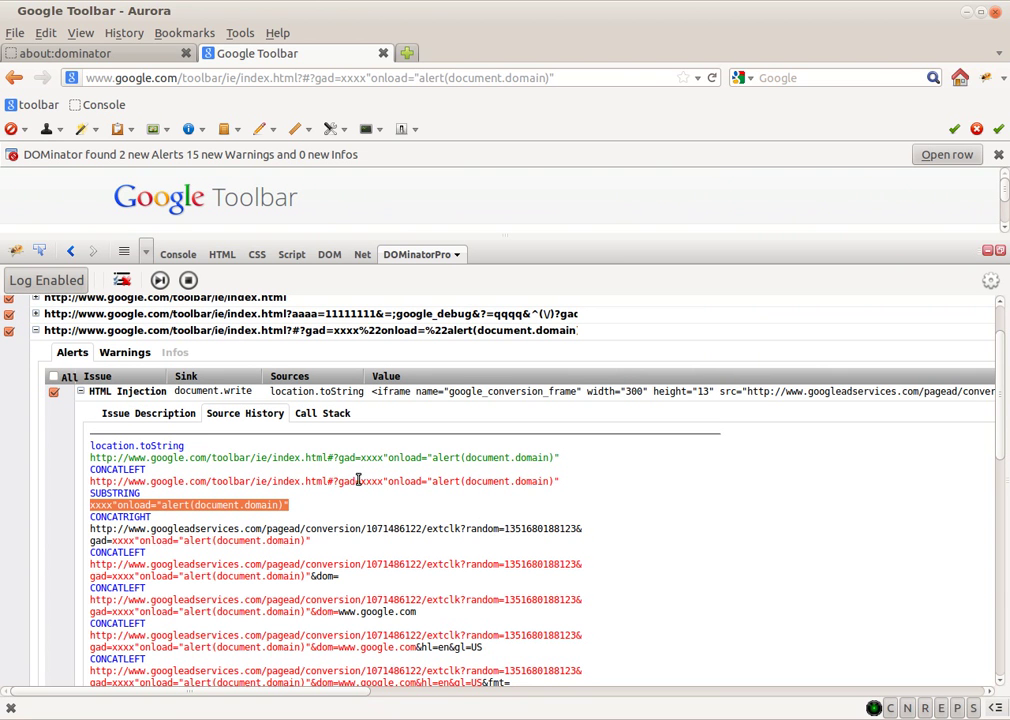
{"action": "left_click", "coordinate": [108, 513]}
{"action": "left_click_drag", "start_coordinate": [113, 505], "coordinate": [121, 503]}
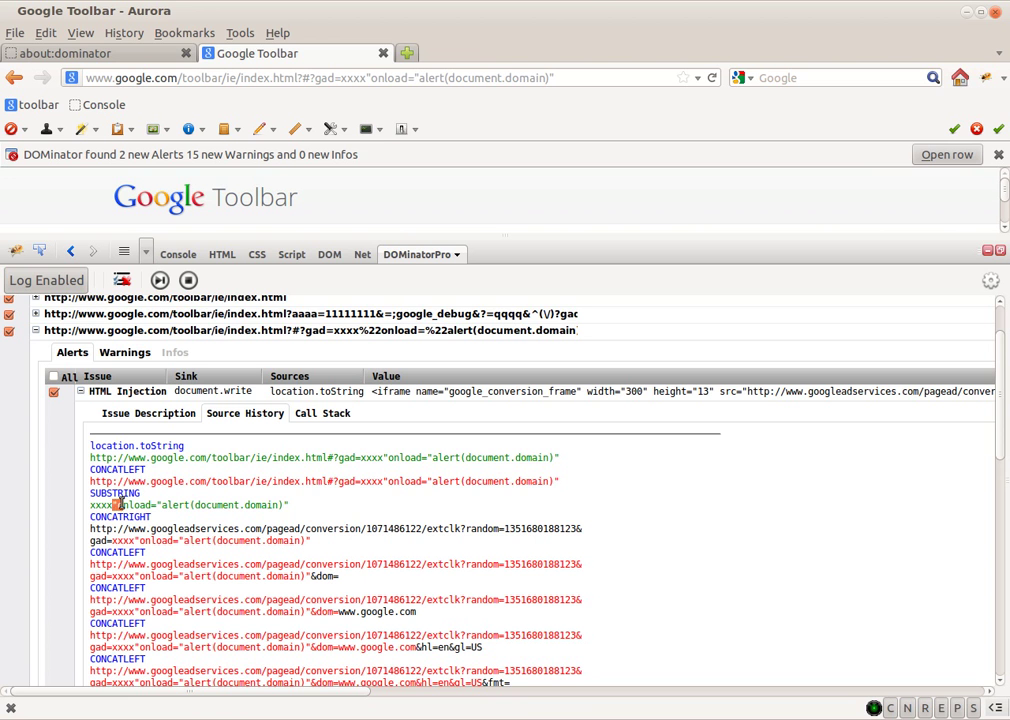
{"action": "left_click", "coordinate": [117, 505]}
Step: Highlight the injected payload inside the final google_conversion_frame iframe markup
{"action": "scroll", "coordinate": [338, 500], "scroll_direction": "down", "scroll_amount": 1}
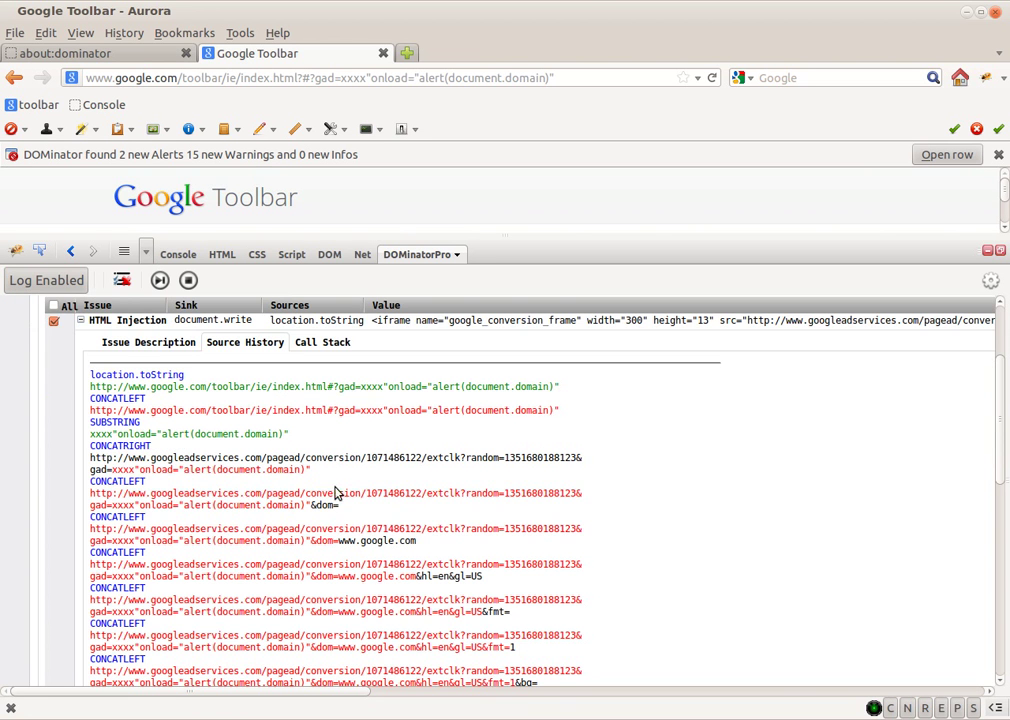
{"action": "scroll", "coordinate": [582, 509], "scroll_direction": "down", "scroll_amount": 10}
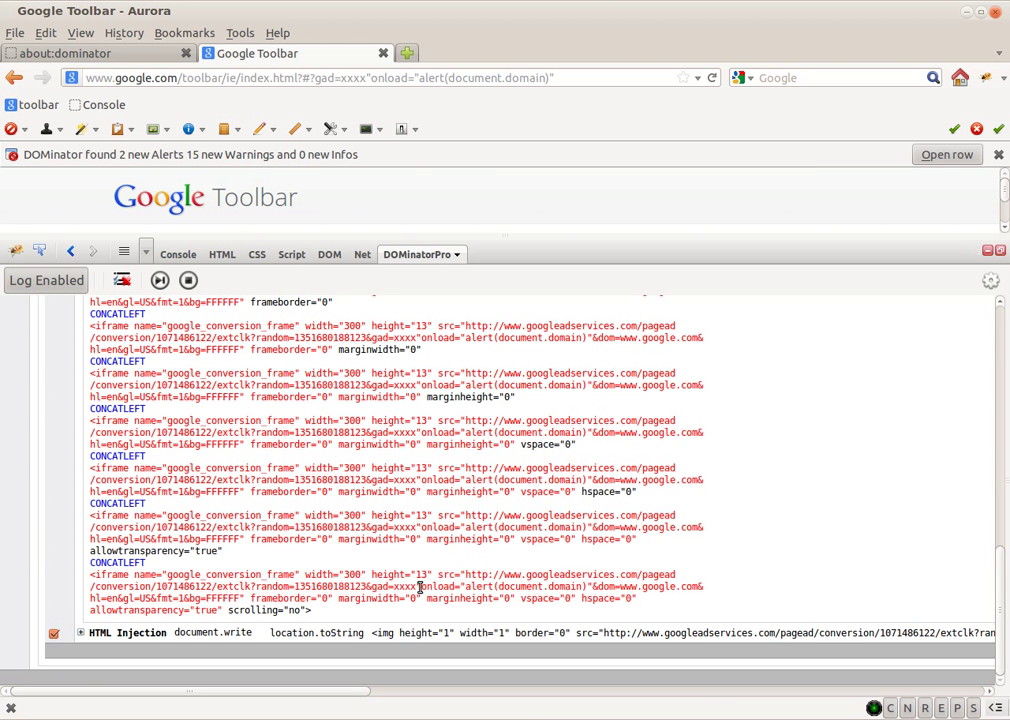
{"action": "left_click_drag", "start_coordinate": [420, 590], "coordinate": [409, 580]}
{"action": "scroll", "coordinate": [409, 580], "scroll_direction": "up", "scroll_amount": 10}
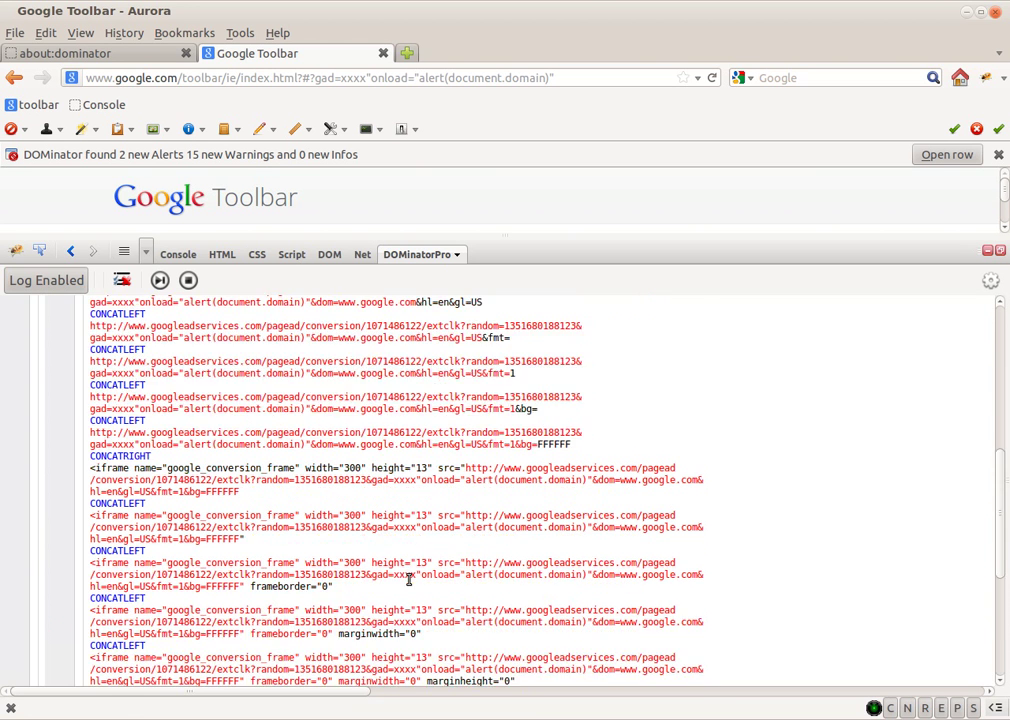
Step: Collapse the first HTML Injection alert's details and select the full page address in the address bar
{"action": "left_click", "coordinate": [241, 462]}
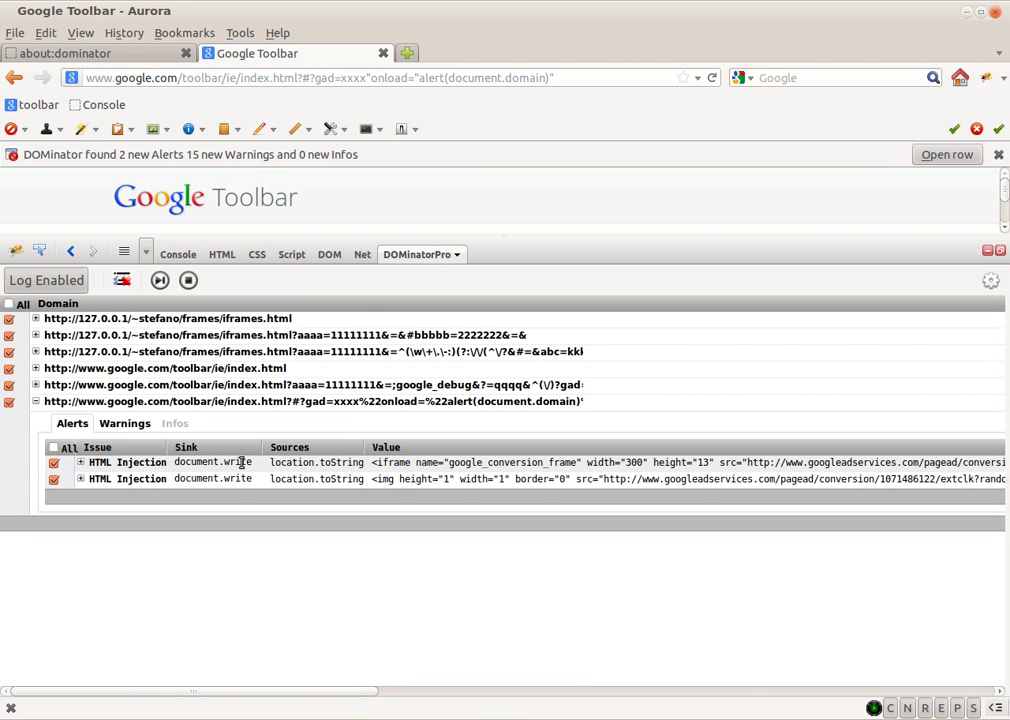
{"action": "left_click_drag", "start_coordinate": [555, 78], "coordinate": [3, 62]}
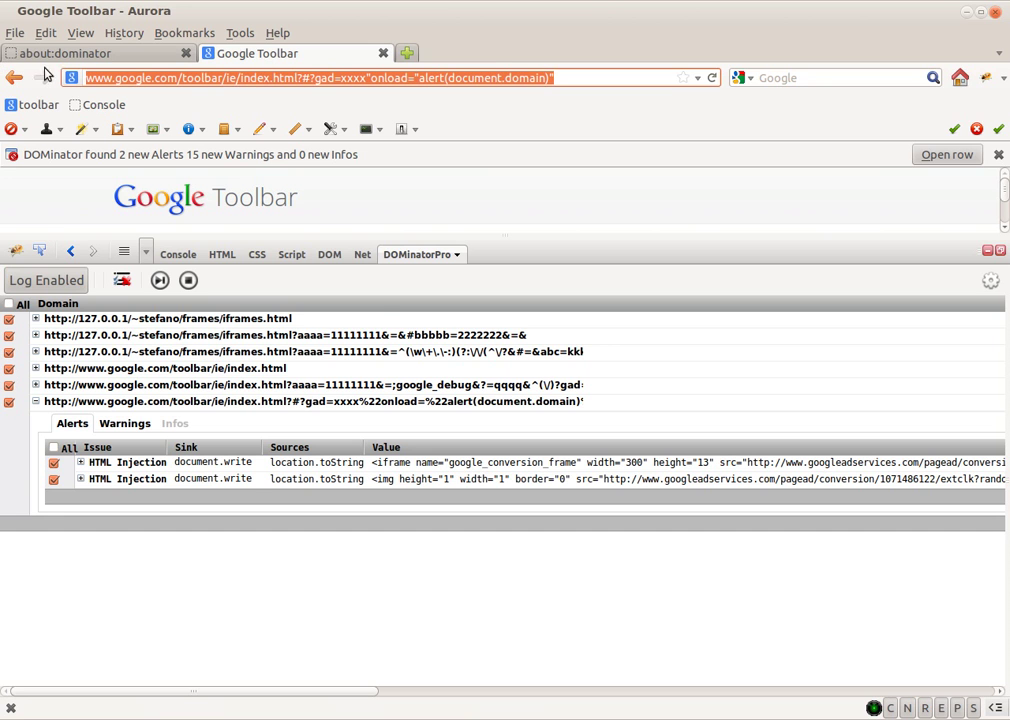
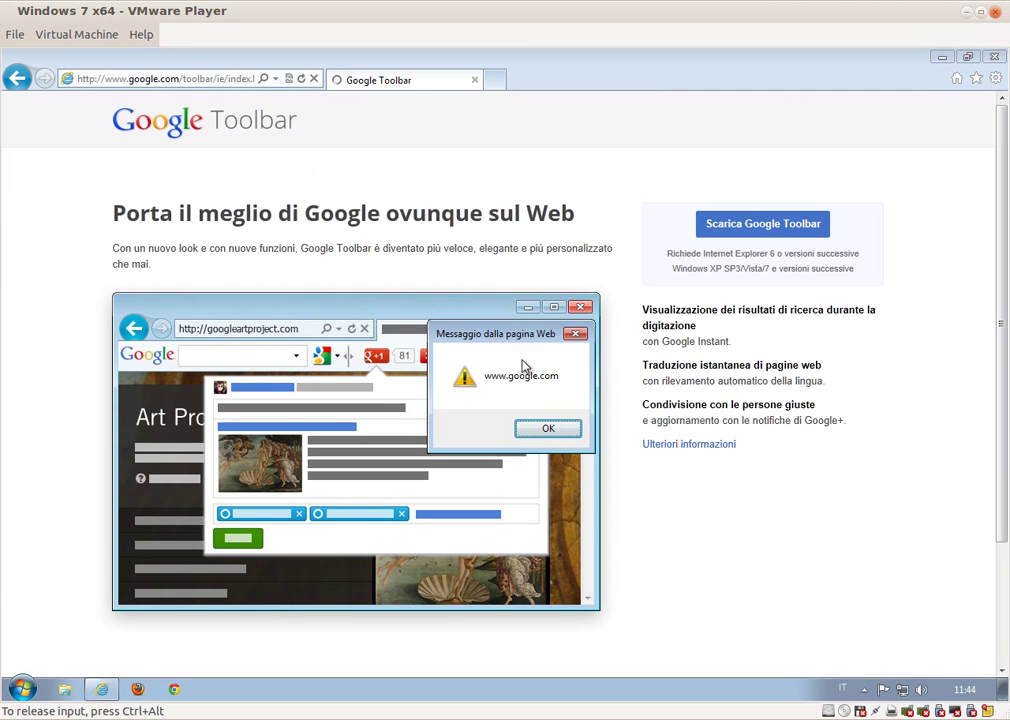
{"action": "left_click_drag", "start_coordinate": [519, 337], "coordinate": [440, 259]}
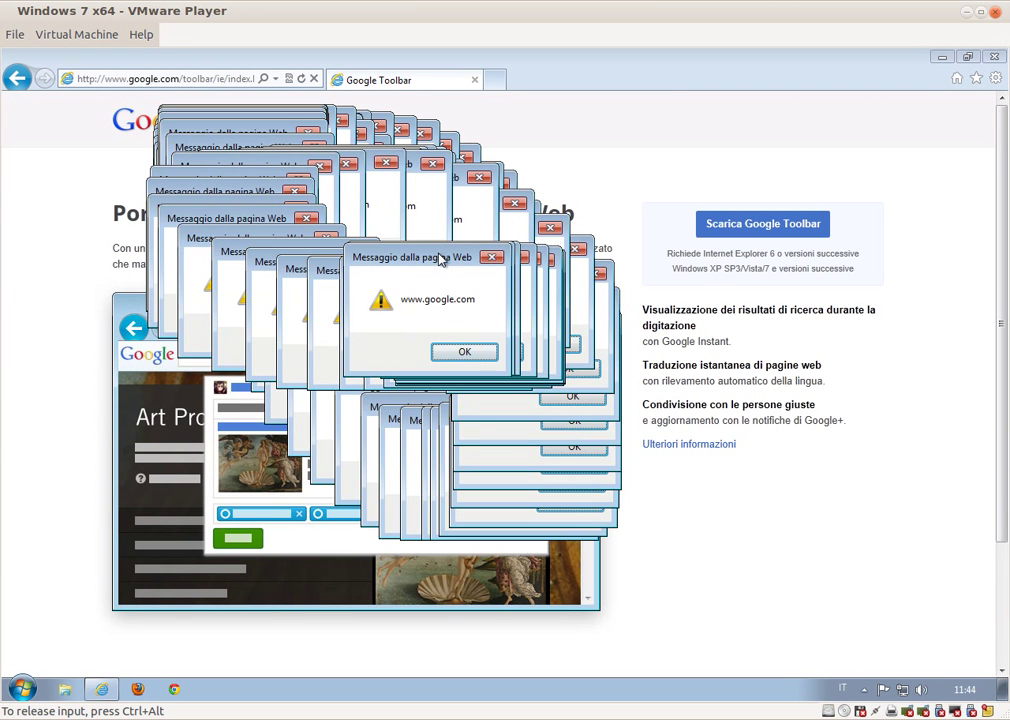